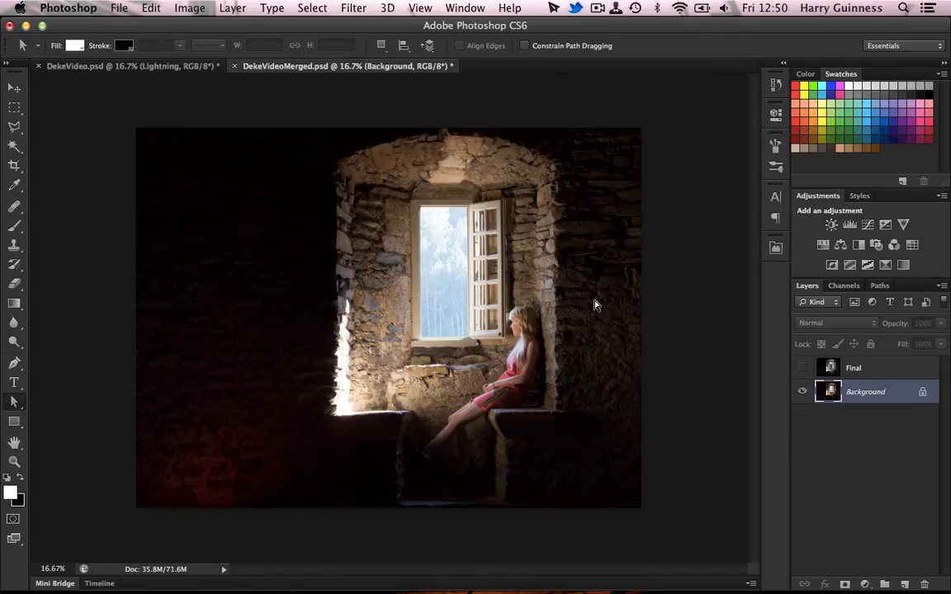
Preview the finished lightning composite, then switch to DekeVideo.psd and briefly preview the Storm Clouds layer.
{"action": "left_click", "coordinate": [801, 369]}
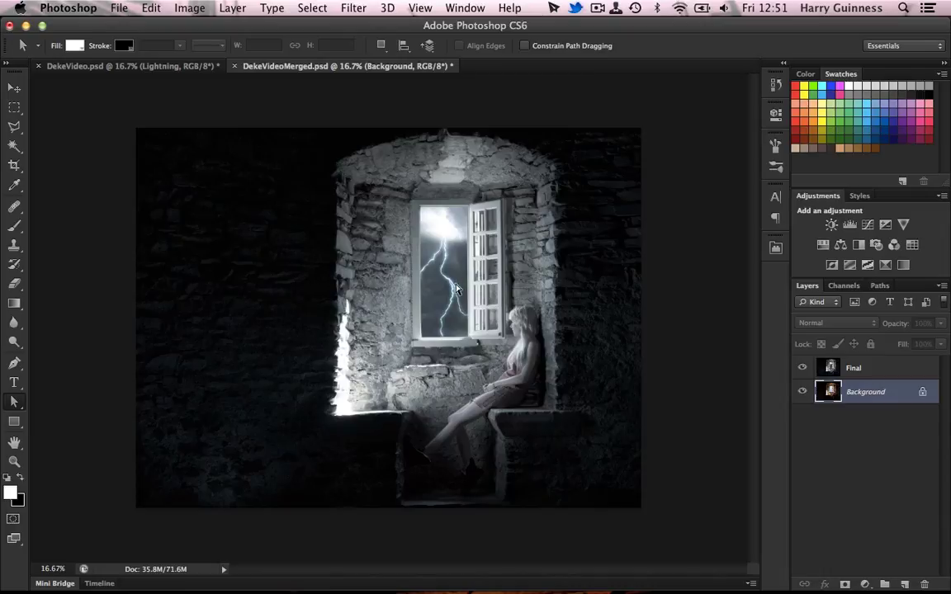
{"action": "left_click", "coordinate": [802, 369]}
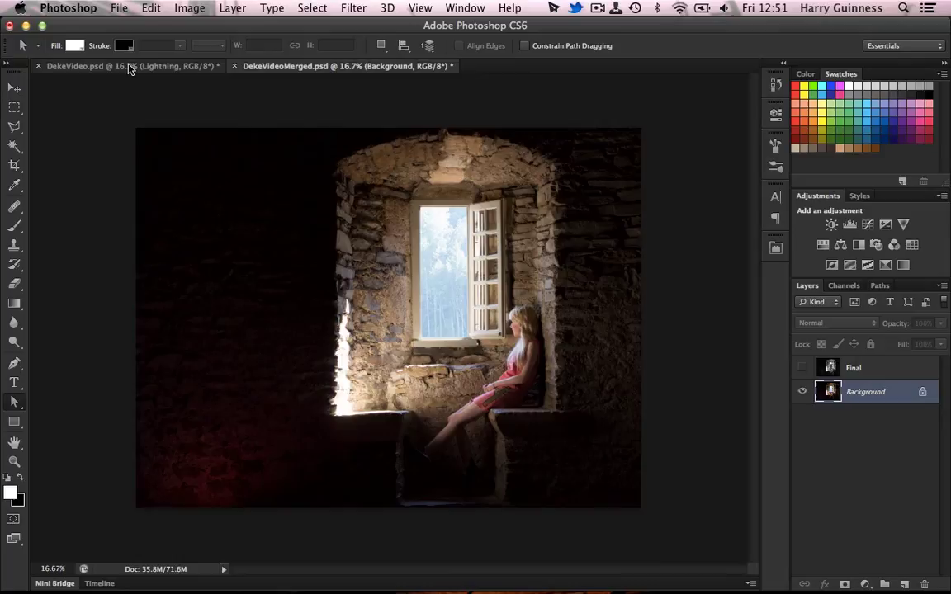
{"action": "left_click", "coordinate": [128, 66]}
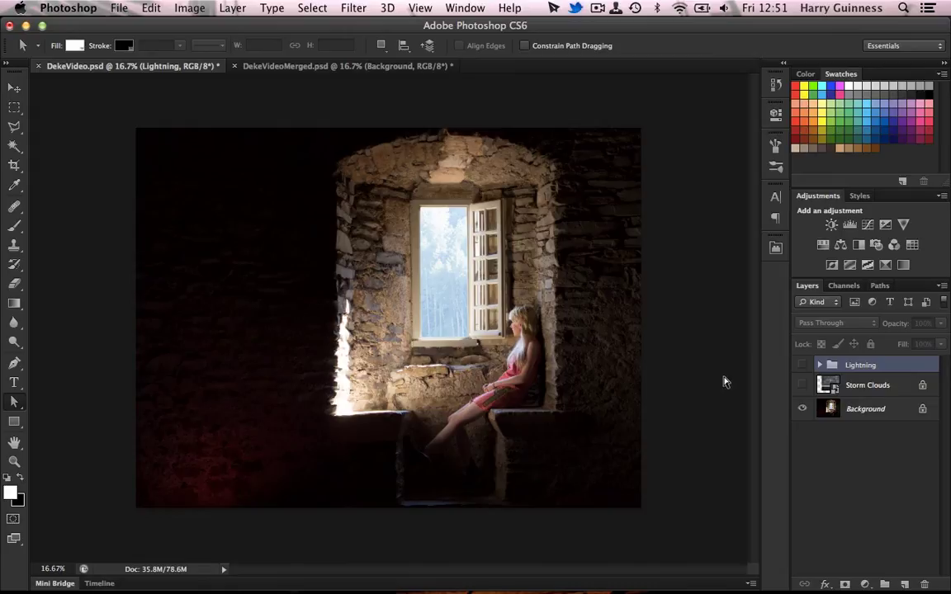
{"action": "left_click", "coordinate": [802, 388]}
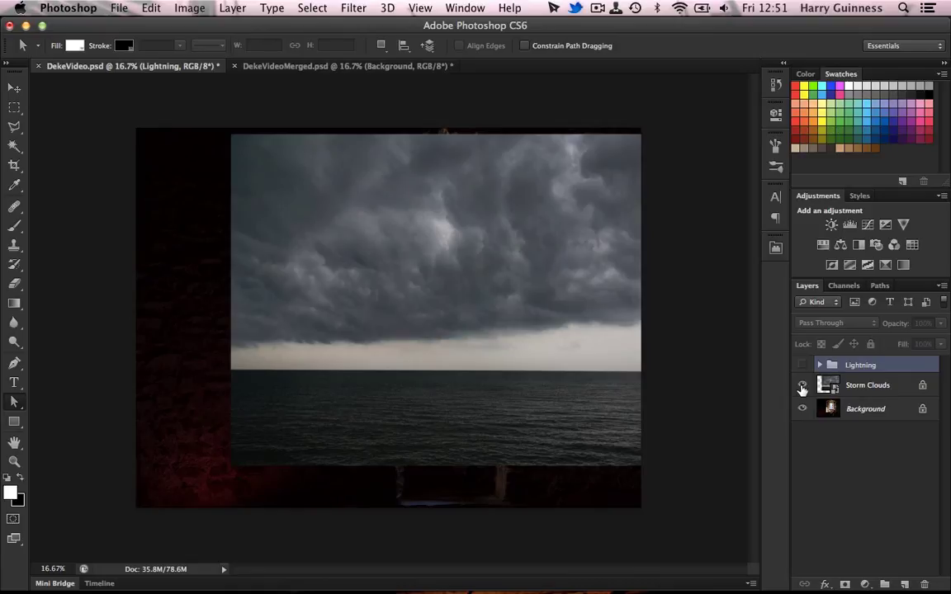
{"action": "left_click", "coordinate": [801, 387]}
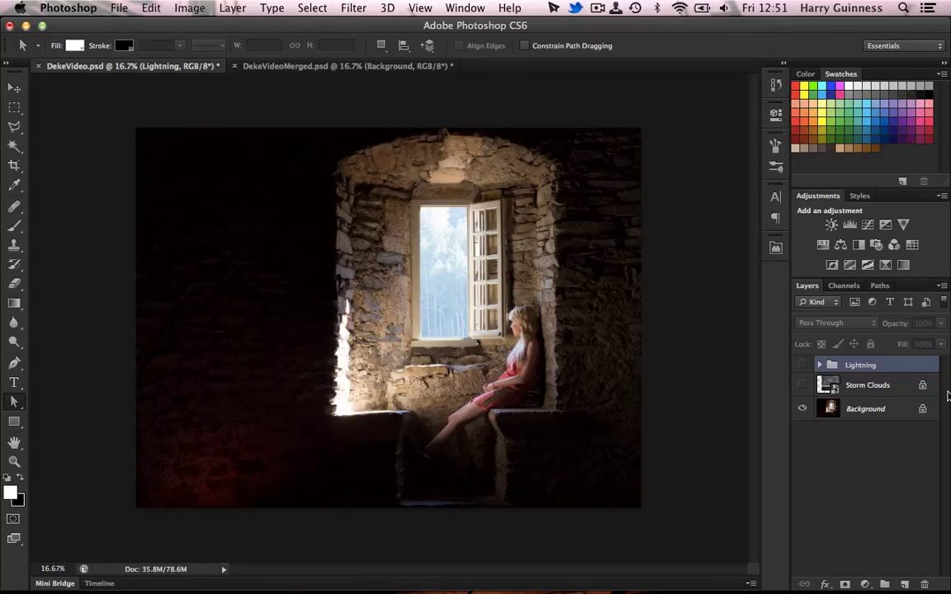
Duplicate the Background photo and move the copy above the Storm Clouds layer.
{"action": "left_click", "coordinate": [880, 410]}
{"action": "key", "text": "super+j"}
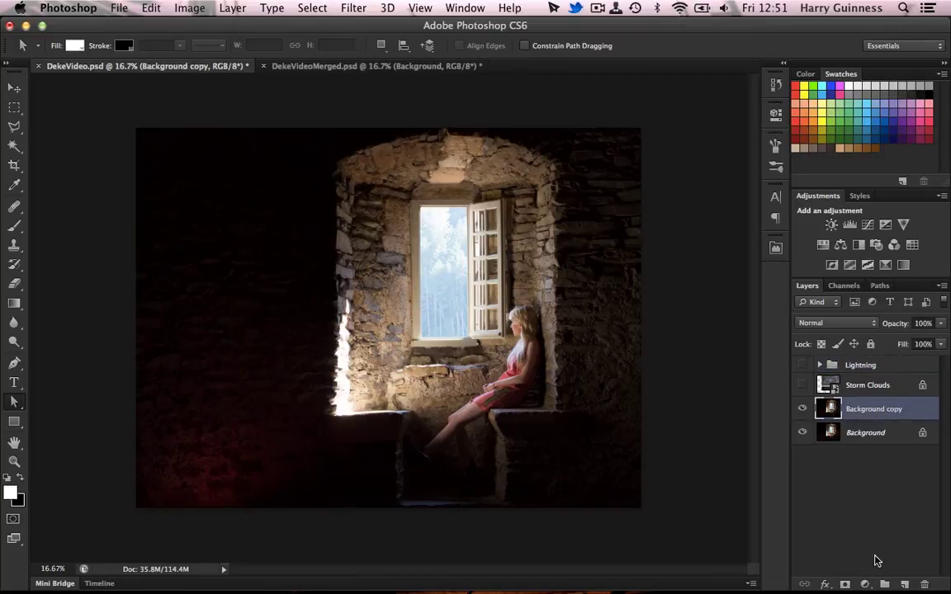
{"action": "left_click_drag", "start_coordinate": [868, 410], "coordinate": [866, 380]}
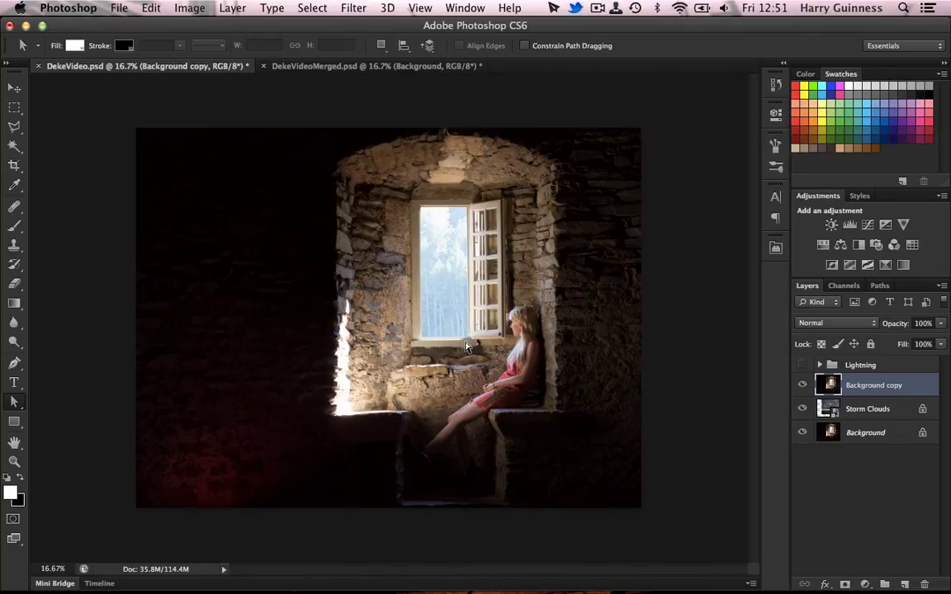
{"action": "left_click", "coordinate": [802, 386]}
{"action": "left_click", "coordinate": [802, 385]}
Zoom to 50% and trace a rectangular path over the window's glass opening.
{"action": "key", "text": "super+equal"}
{"action": "key", "text": "super+equal"}
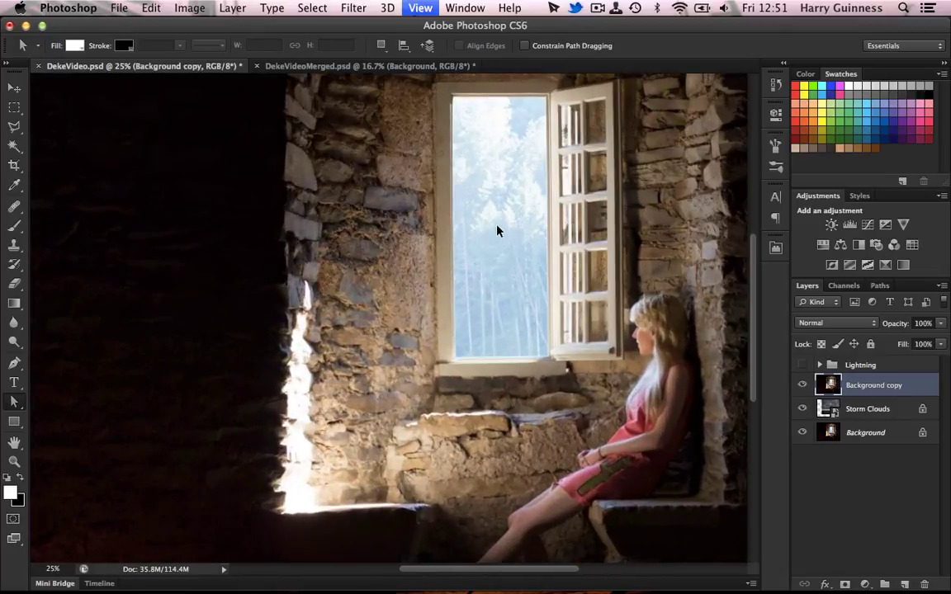
{"action": "key", "text": "super+equal"}
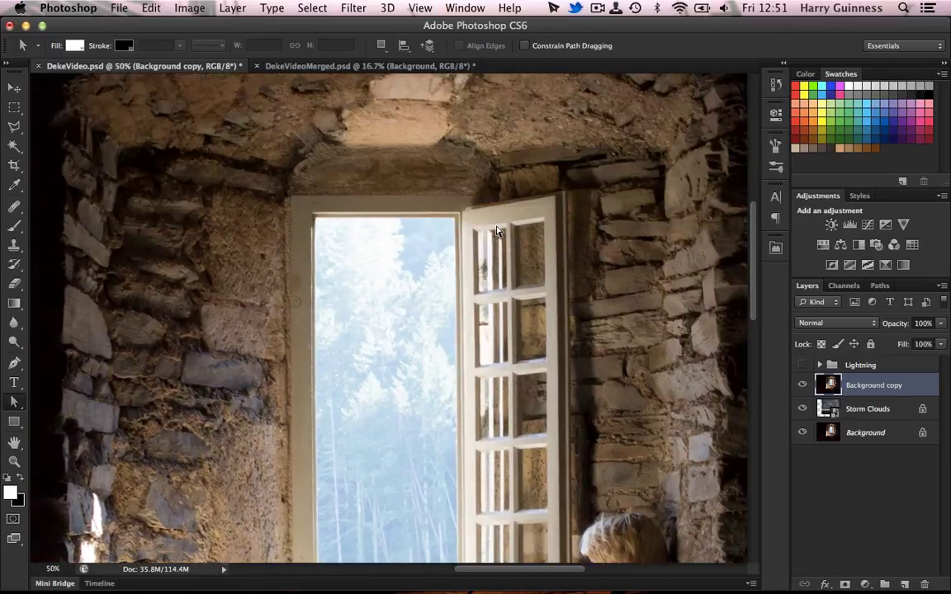
{"action": "key", "text": "u"}
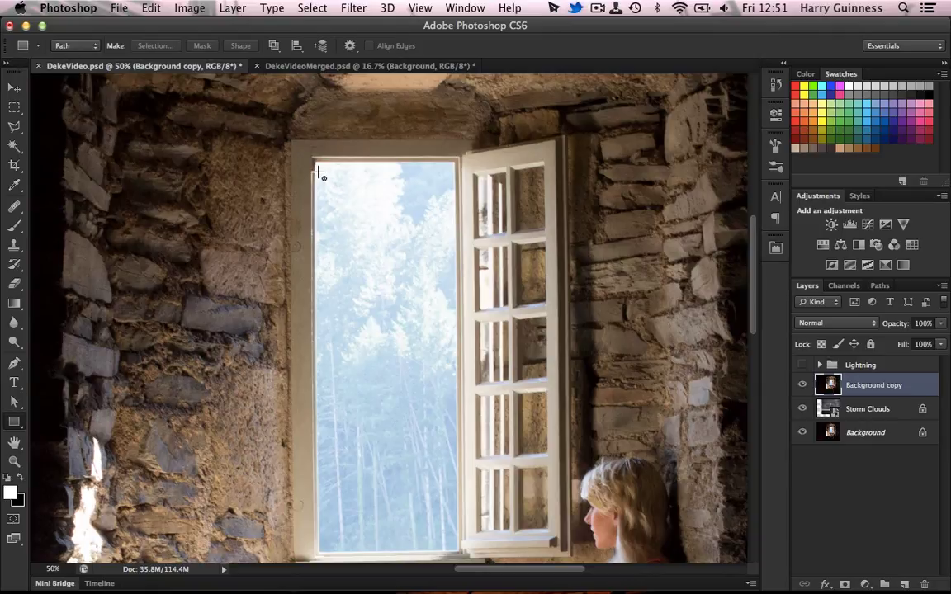
{"action": "left_click_drag", "start_coordinate": [316, 161], "coordinate": [459, 549]}
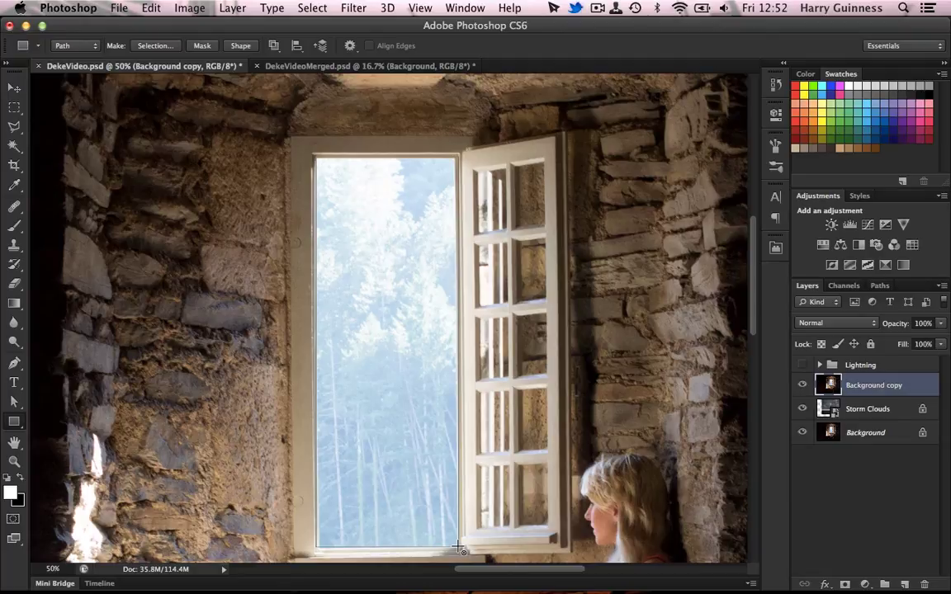
{"action": "key", "text": "a"}
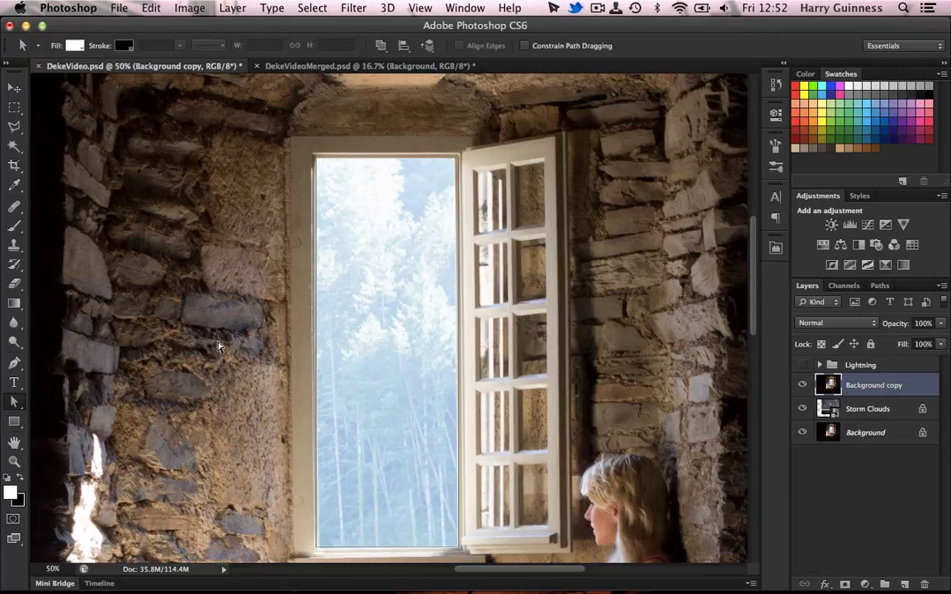
{"action": "left_click", "coordinate": [317, 161]}
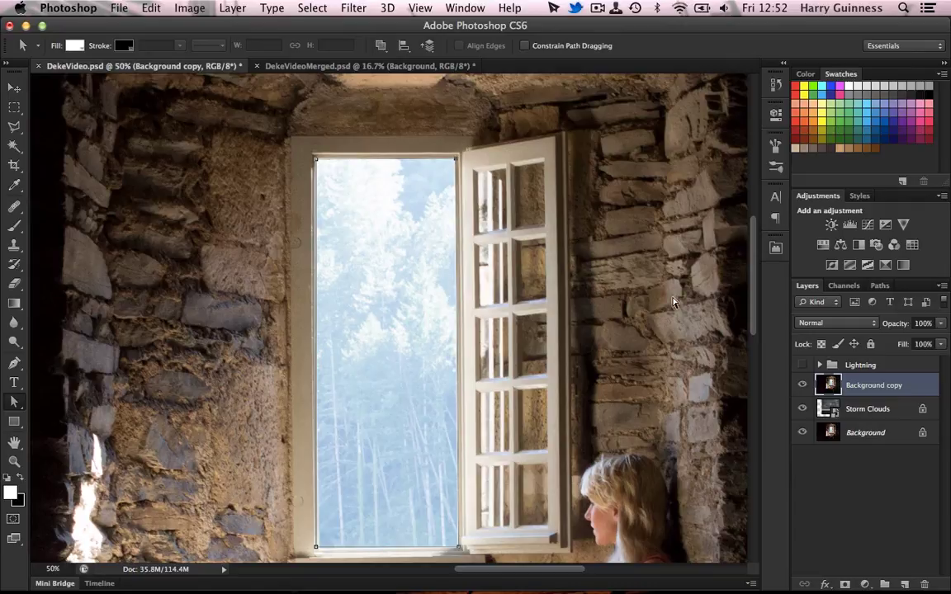
Load the Window Rectangle path as a selection and use it as Background copy's layer mask.
{"action": "left_click", "coordinate": [880, 285]}
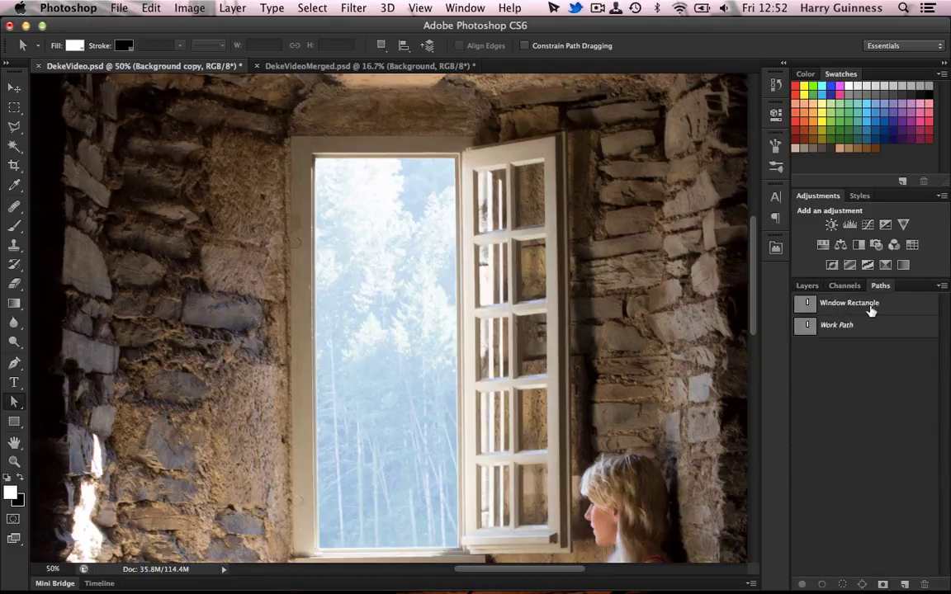
{"action": "left_click", "coordinate": [809, 306], "text": "super"}
{"action": "scroll", "coordinate": [413, 341], "scroll_direction": "down", "scroll_amount": 1}
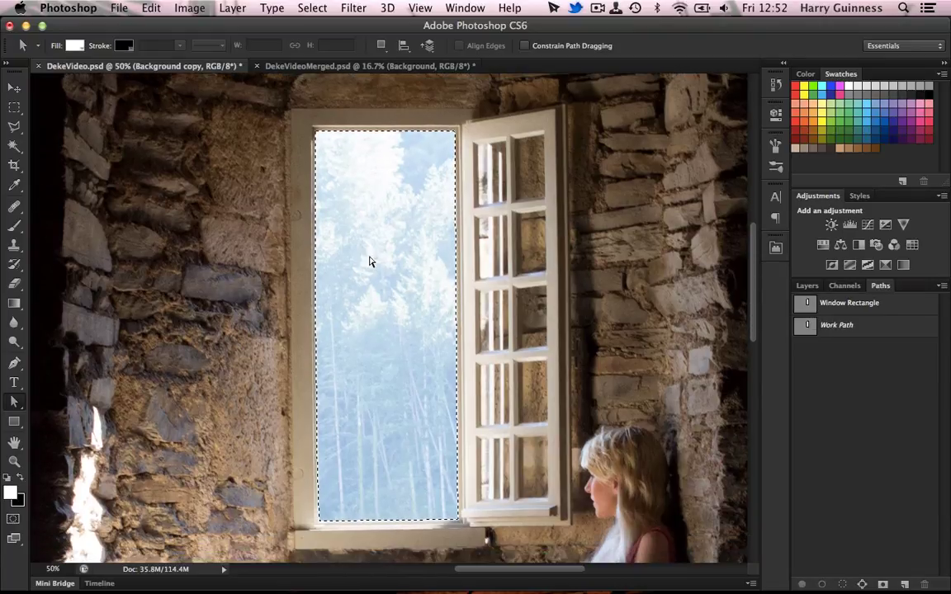
{"action": "left_click", "coordinate": [808, 285]}
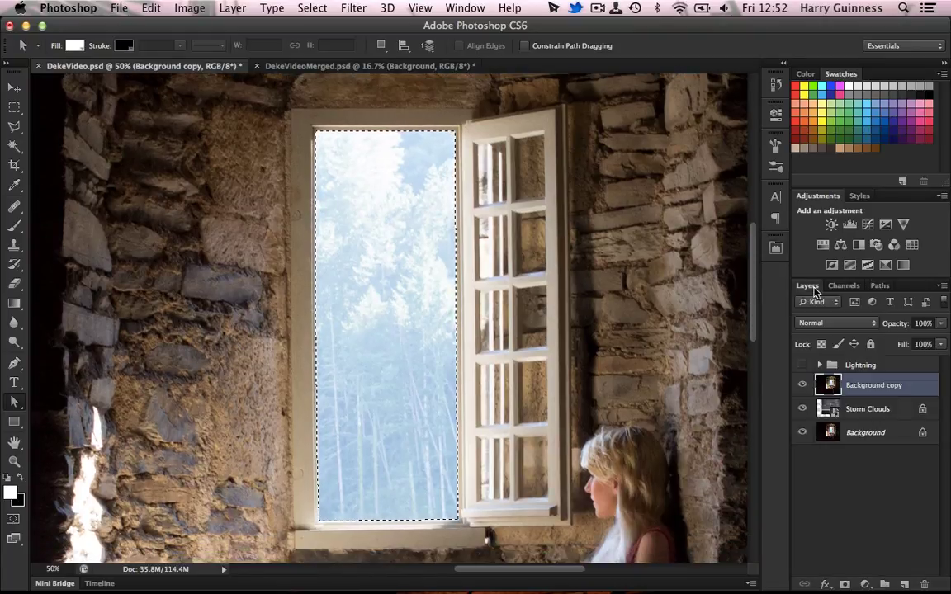
{"action": "left_click", "coordinate": [864, 584]}
{"action": "left_click", "coordinate": [845, 585]}
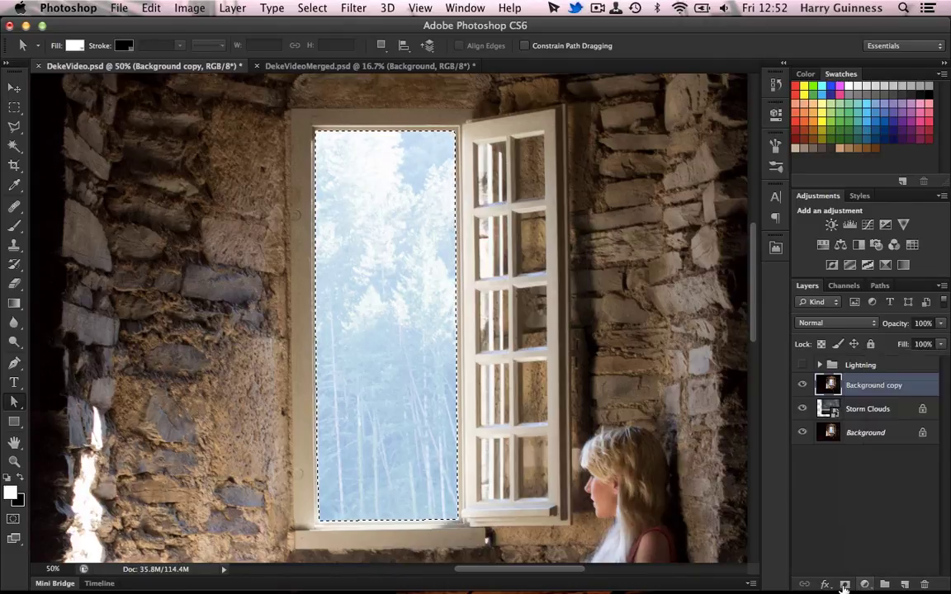
{"action": "left_click", "coordinate": [844, 584]}
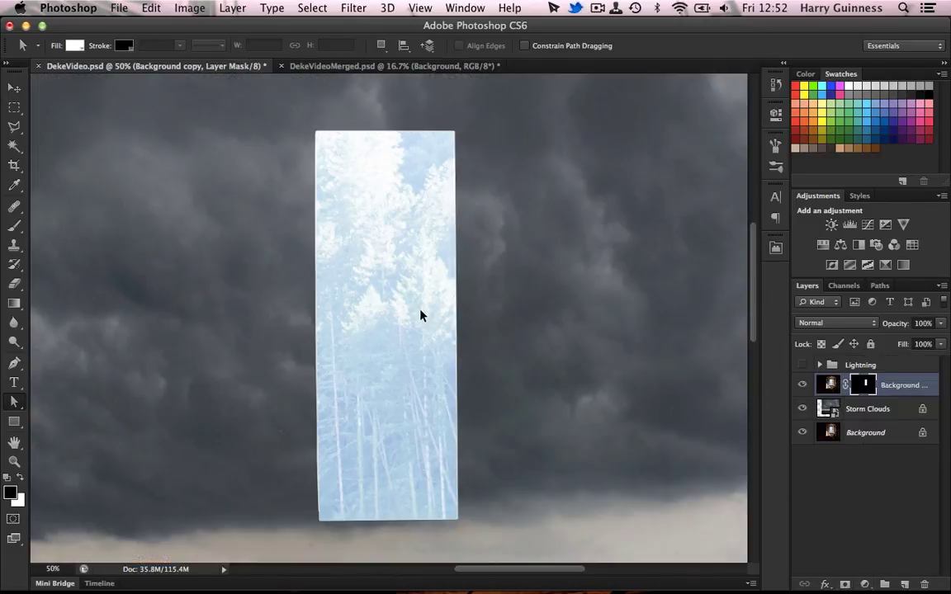
Invert Background copy's mask so storm clouds fill the window, then fit the image on screen.
{"action": "key", "text": "super+minus"}
{"action": "key", "text": "super+minus"}
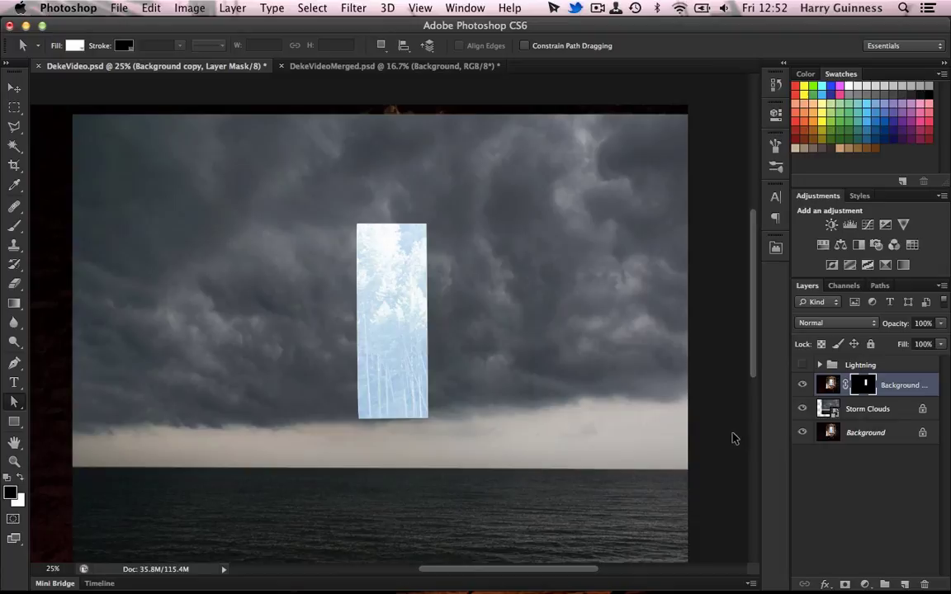
{"action": "key", "text": "super+i"}
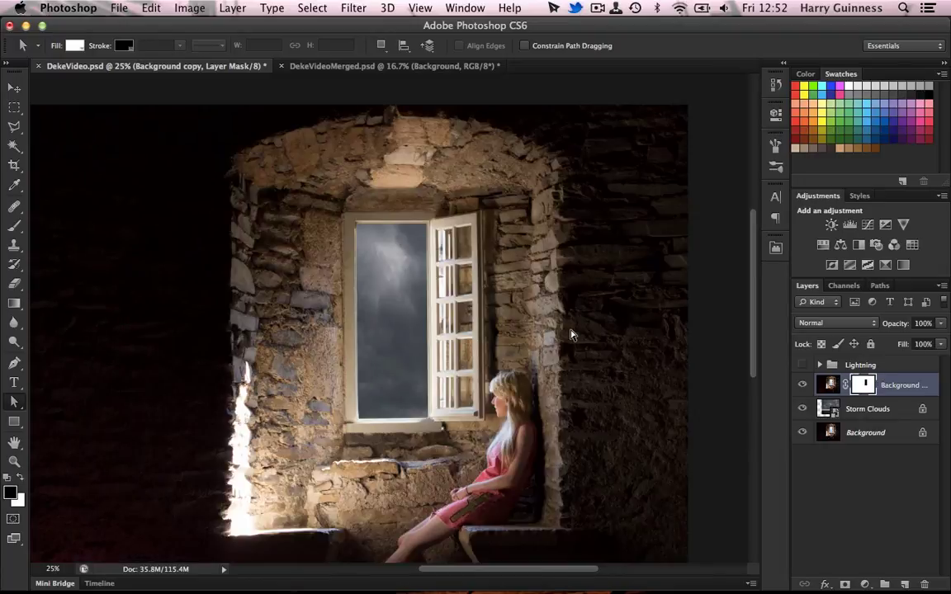
{"action": "scroll", "coordinate": [571, 334], "scroll_direction": "down", "scroll_amount": 3}
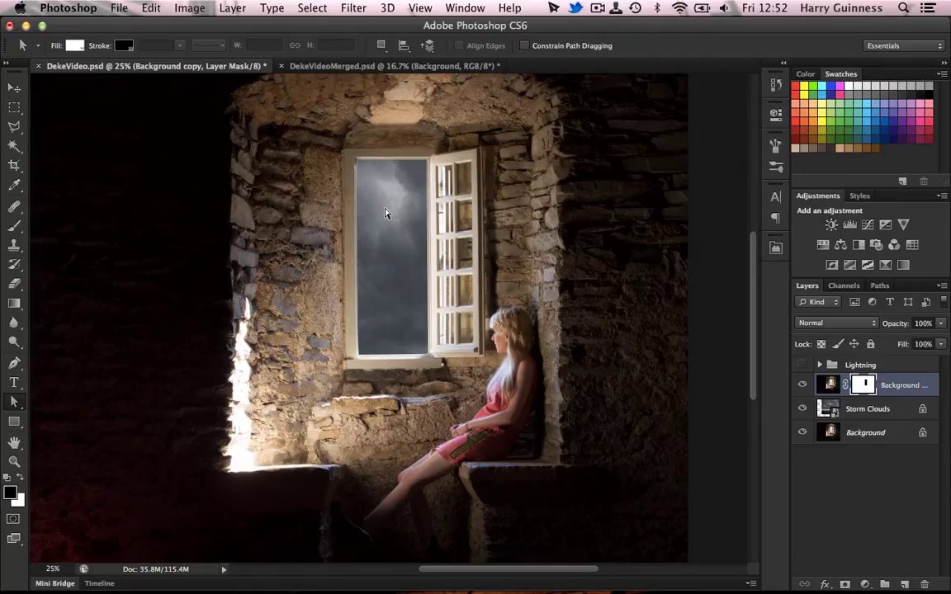
{"action": "key", "text": "super+minus"}
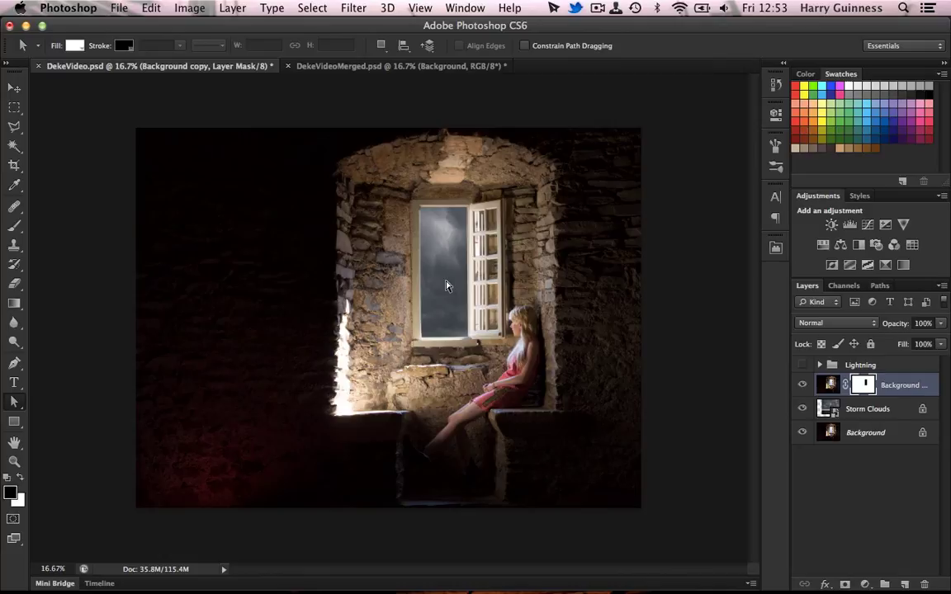
Set the Brush tool to 70 px with fully hard edges.
{"action": "key", "text": "b"}
{"action": "key", "text": "bracketleft"}
{"action": "key", "text": "bracketleft"}
{"action": "key", "text": "bracketleft"}
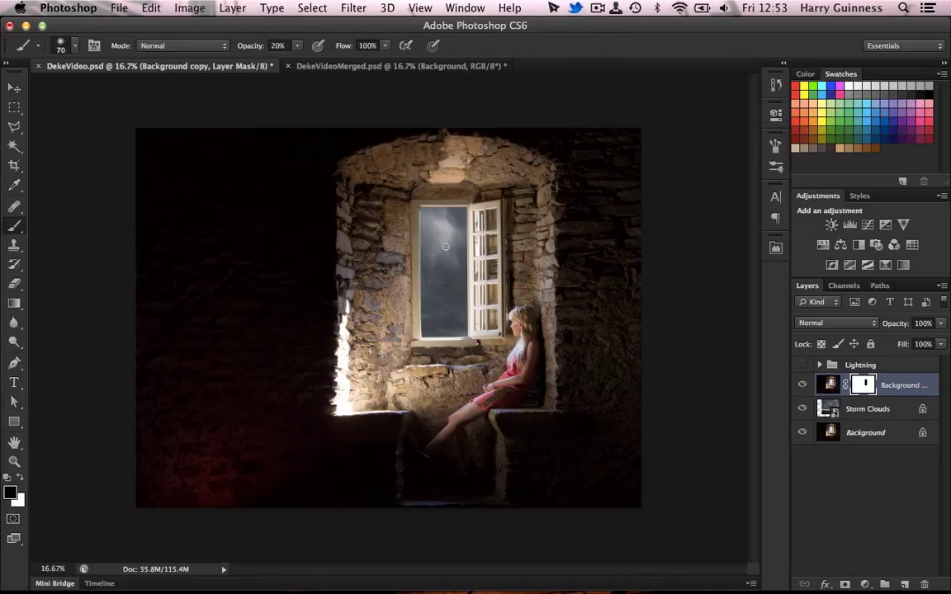
{"action": "left_click", "coordinate": [75, 47]}
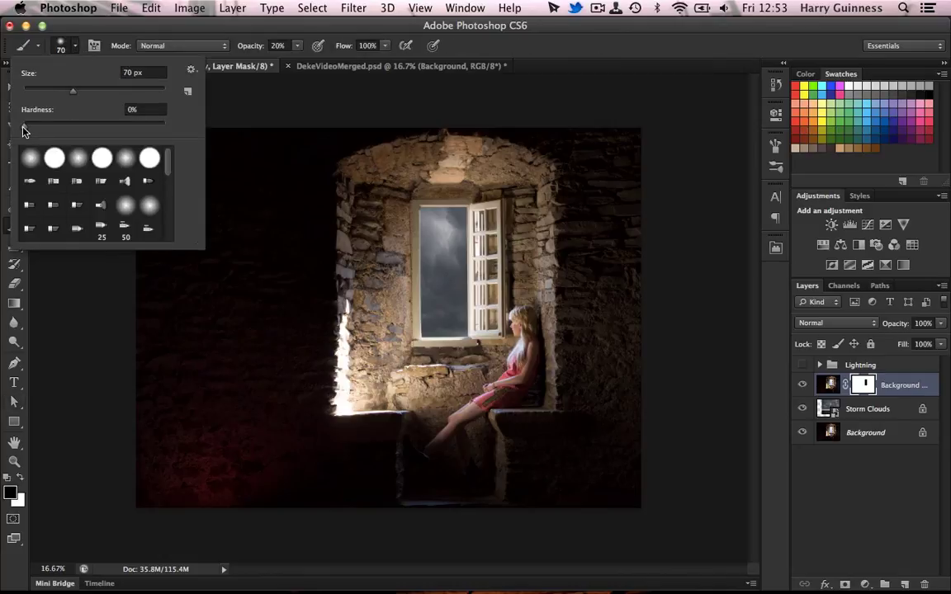
{"action": "left_click_drag", "start_coordinate": [23, 130], "coordinate": [218, 132]}
{"action": "left_click", "coordinate": [74, 49]}
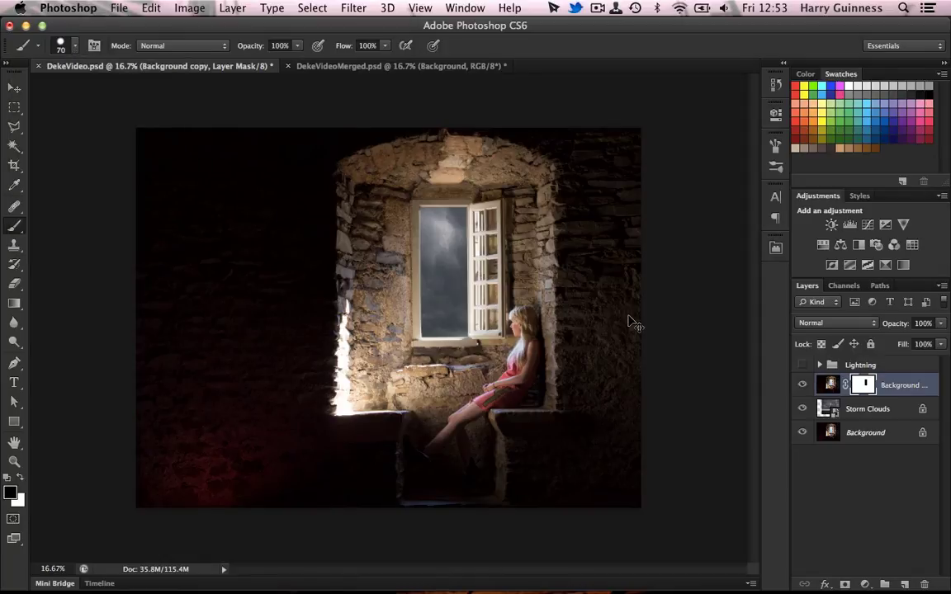
Create Layer 1, sketch black zigzag lightning across the window, and move it below Background copy.
{"action": "key", "text": "super+j"}
{"action": "key", "text": "super+shift+n"}
{"action": "key", "text": "Return"}
{"action": "key", "text": "x"}
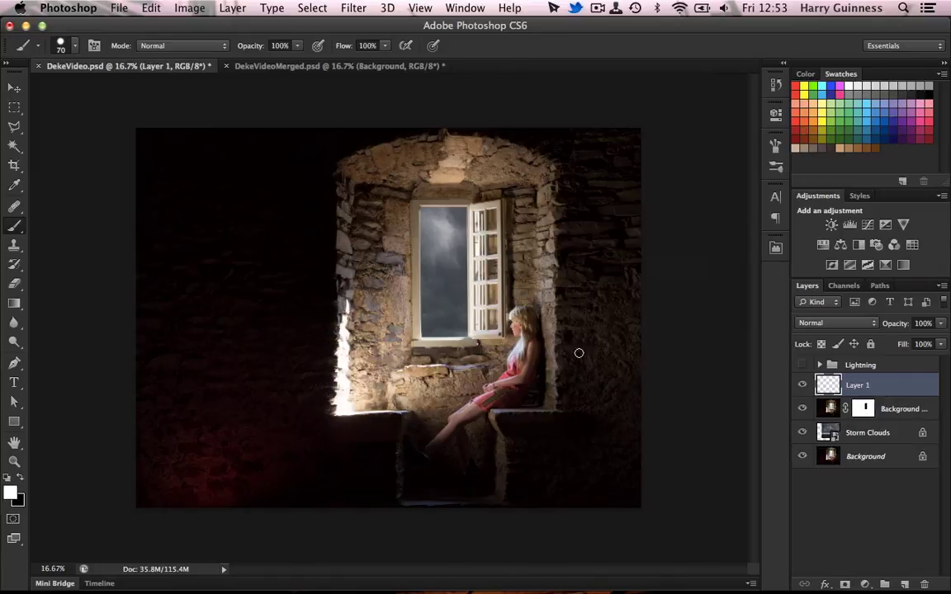
{"action": "mouse_move", "coordinate": [447, 204]}
{"action": "left_mouse_down"}
{"action": "mouse_move", "coordinate": [443, 246]}
{"action": "mouse_move", "coordinate": [457, 240]}
{"action": "mouse_move", "coordinate": [453, 297]}
{"action": "left_mouse_up"}
{"action": "key", "text": "super+z"}
{"action": "key", "text": "x"}
{"action": "mouse_move", "coordinate": [452, 209]}
{"action": "left_mouse_down"}
{"action": "mouse_move", "coordinate": [439, 245]}
{"action": "mouse_move", "coordinate": [469, 246]}
{"action": "mouse_move", "coordinate": [437, 363]}
{"action": "left_mouse_up"}
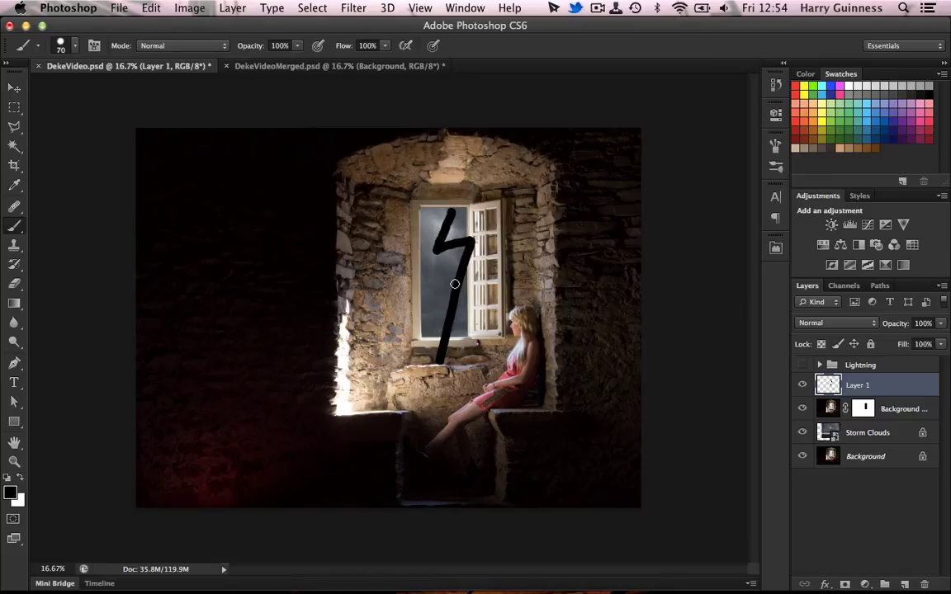
{"action": "left_click_drag", "start_coordinate": [467, 242], "coordinate": [427, 308]}
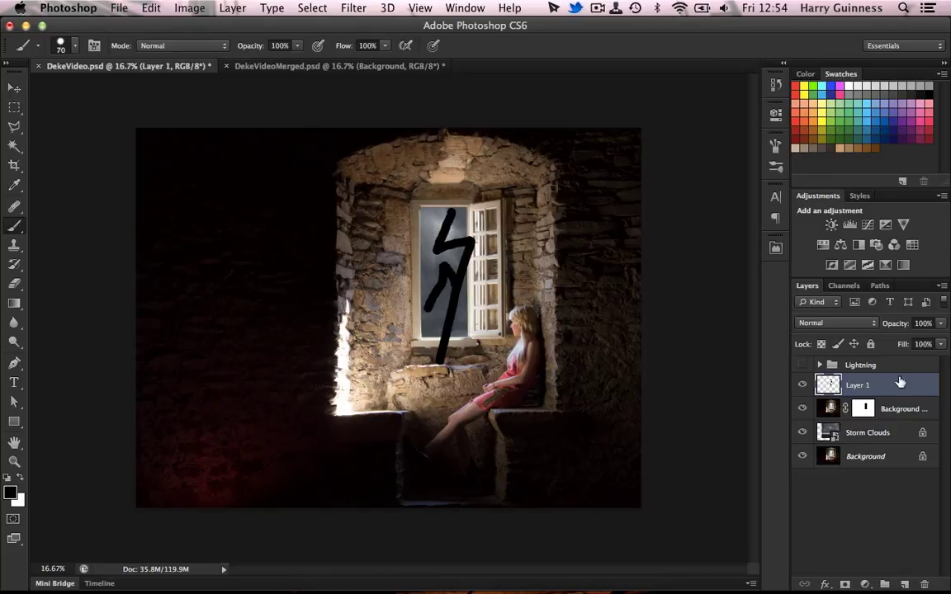
{"action": "left_click_drag", "start_coordinate": [880, 388], "coordinate": [880, 431]}
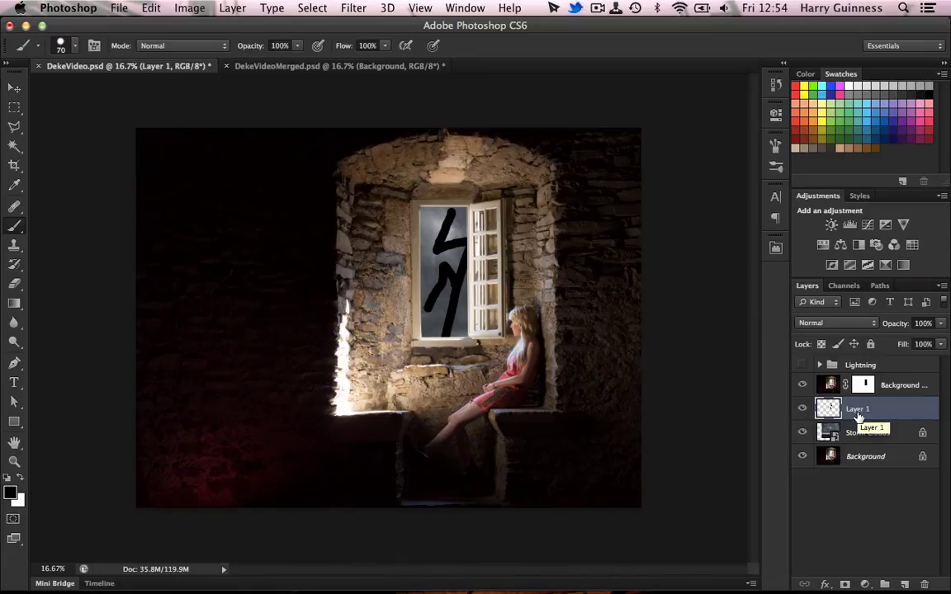
Delete the sketch layer, show the Lightning group, and place it beneath Background copy.
{"action": "key", "text": "Delete"}
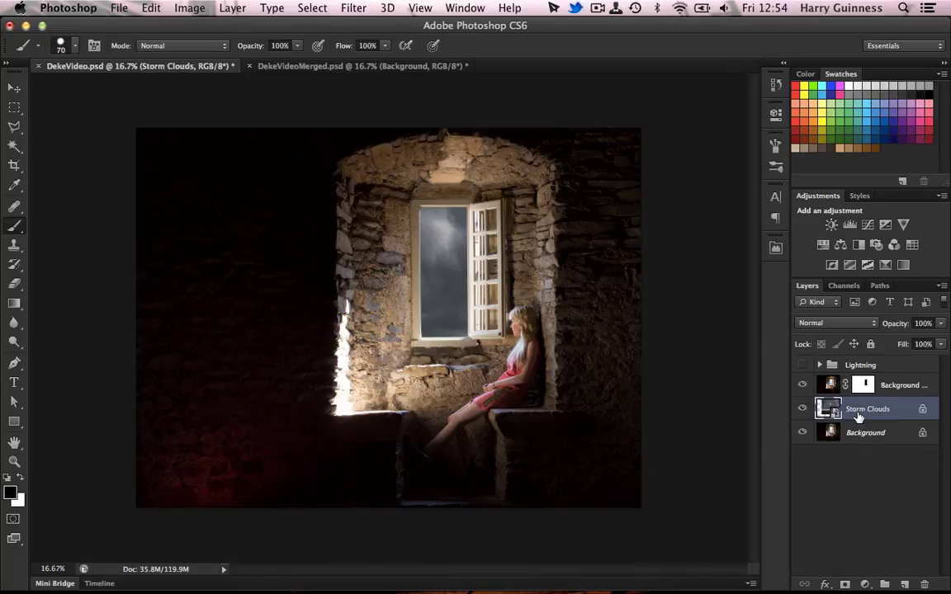
{"action": "left_click", "coordinate": [804, 365]}
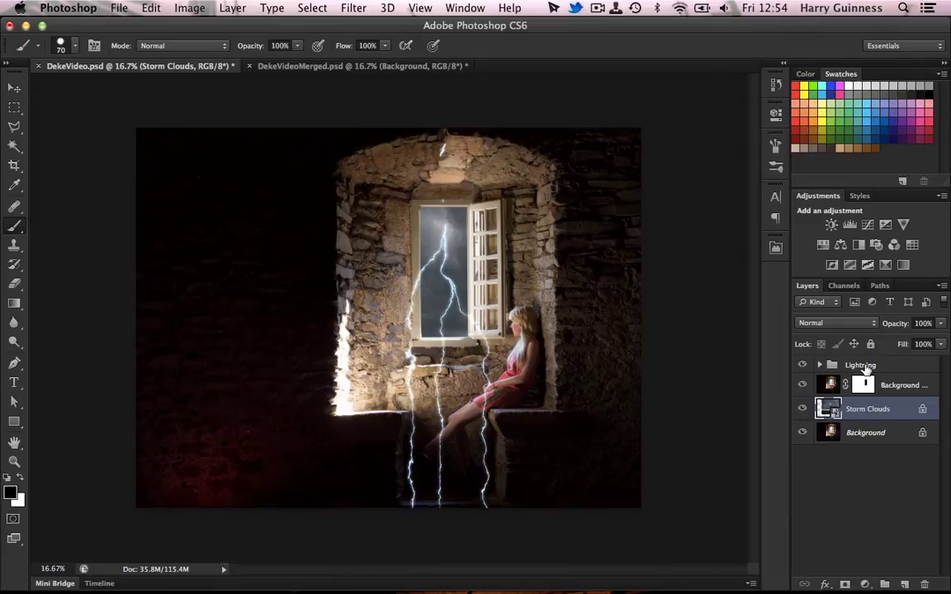
{"action": "left_click_drag", "start_coordinate": [866, 369], "coordinate": [859, 397]}
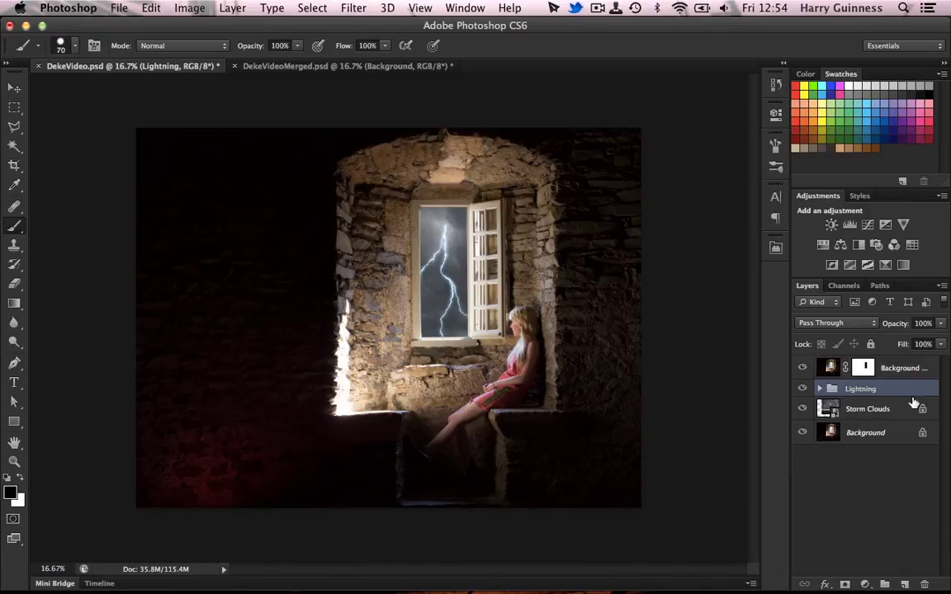
{"action": "left_click", "coordinate": [828, 367]}
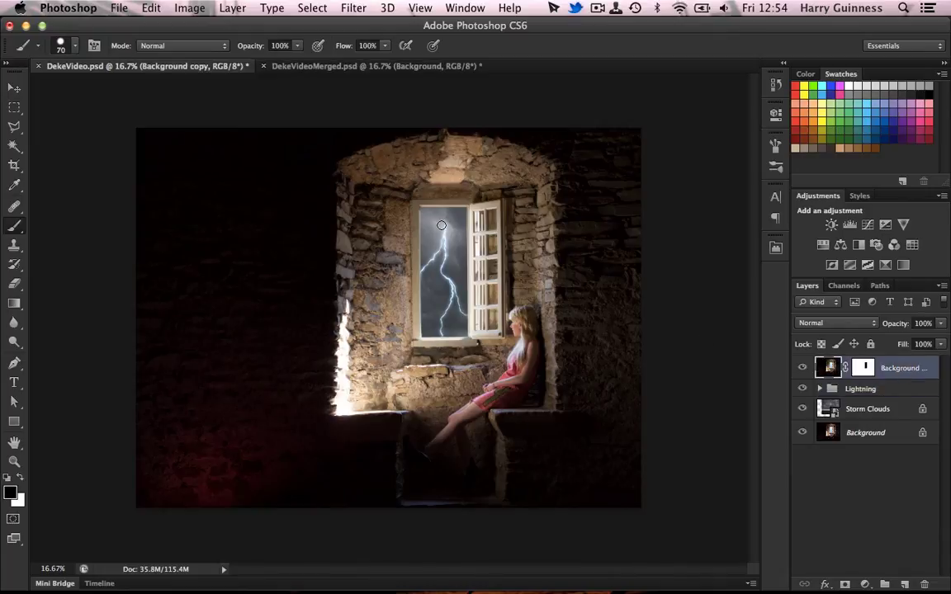
{"action": "left_click", "coordinate": [883, 389]}
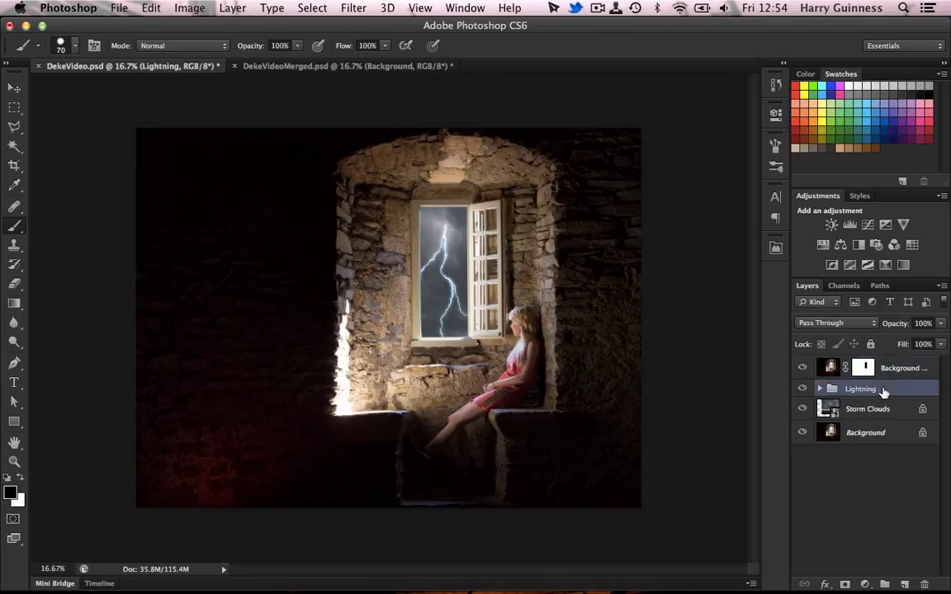
{"action": "key", "text": "super+shift+n"}
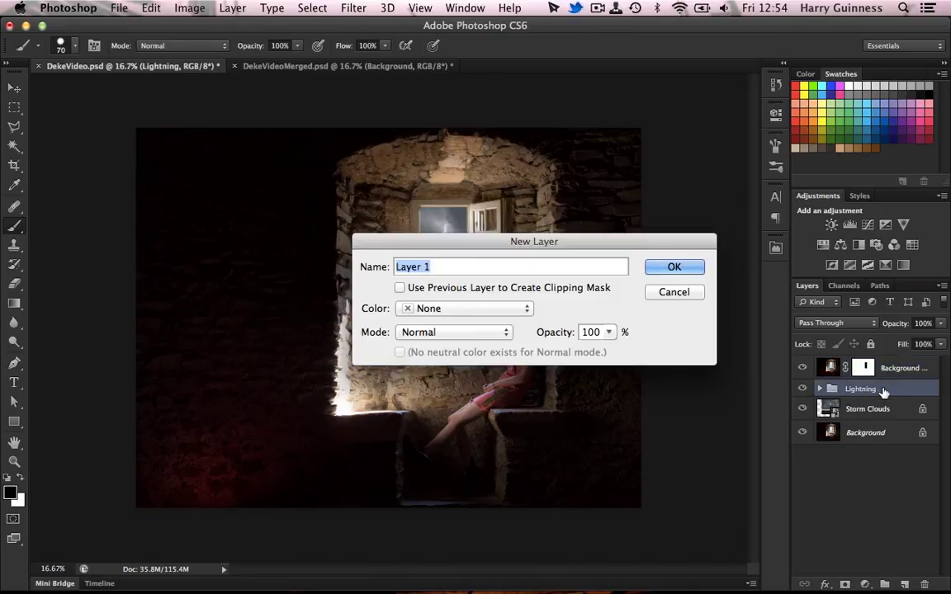
Create Layer 1 and set a soft white brush: 0% hardness, 20% opacity, 200 px.
{"action": "key", "text": "Return"}
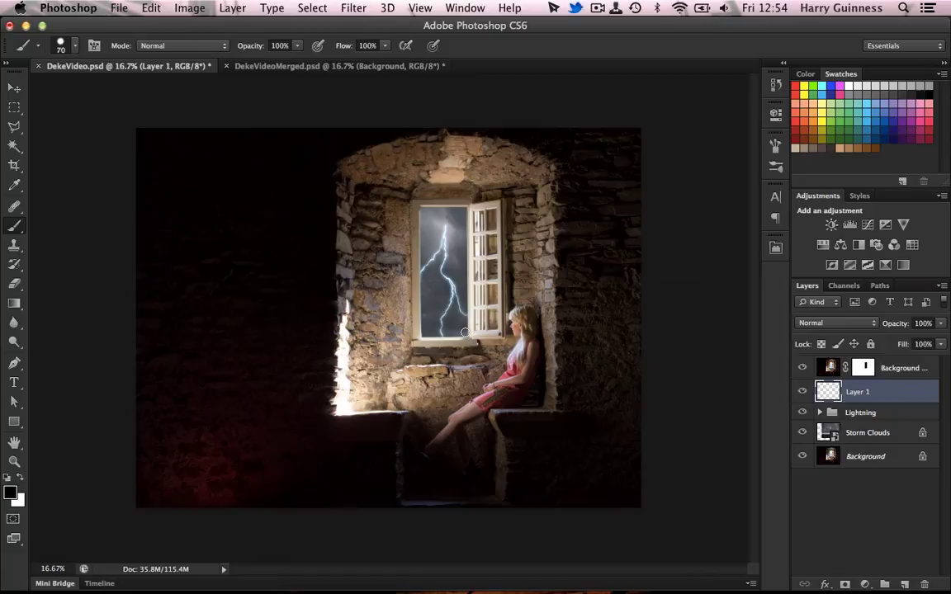
{"action": "key", "text": "x"}
{"action": "left_click", "coordinate": [75, 48]}
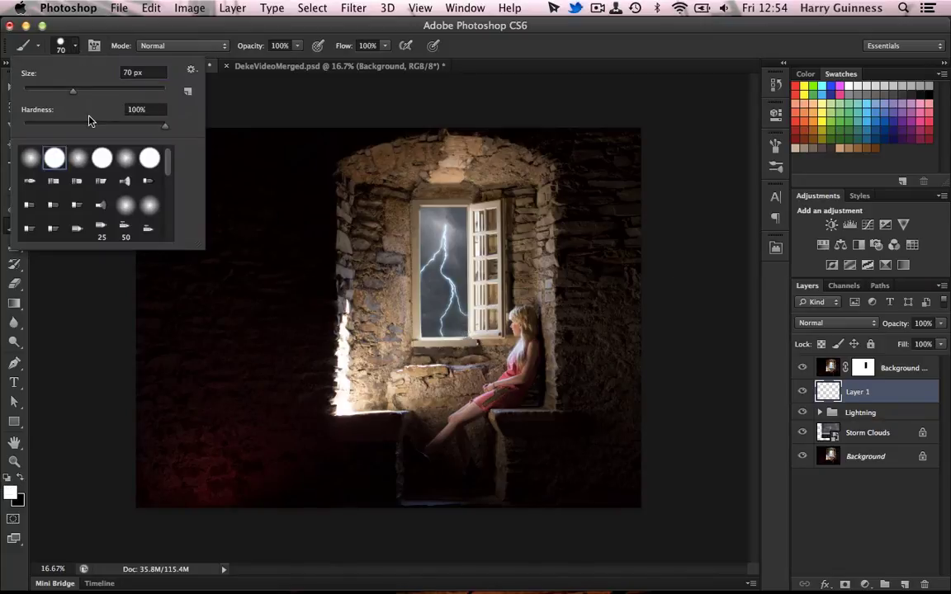
{"action": "left_click_drag", "start_coordinate": [165, 126], "coordinate": [5, 118]}
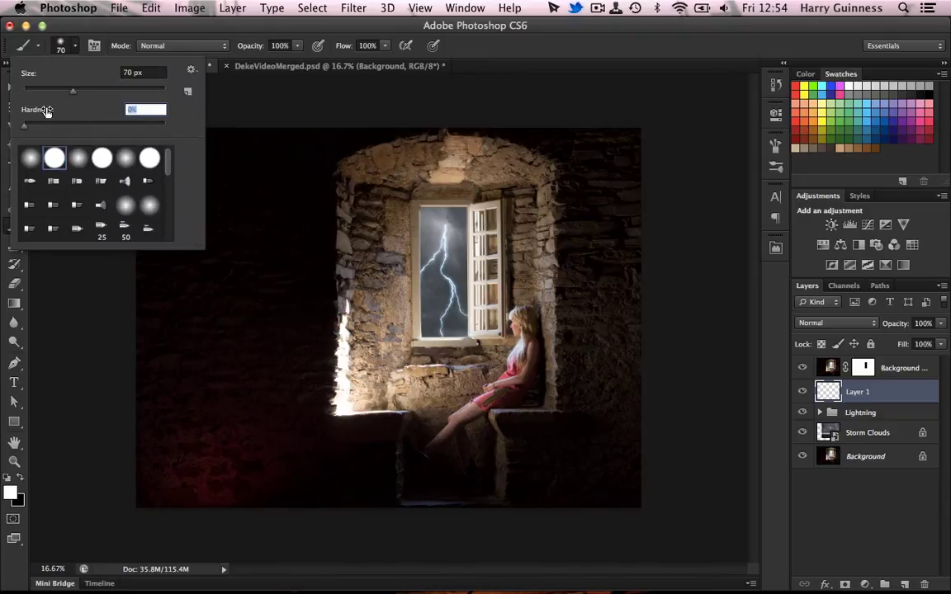
{"action": "left_click", "coordinate": [73, 47]}
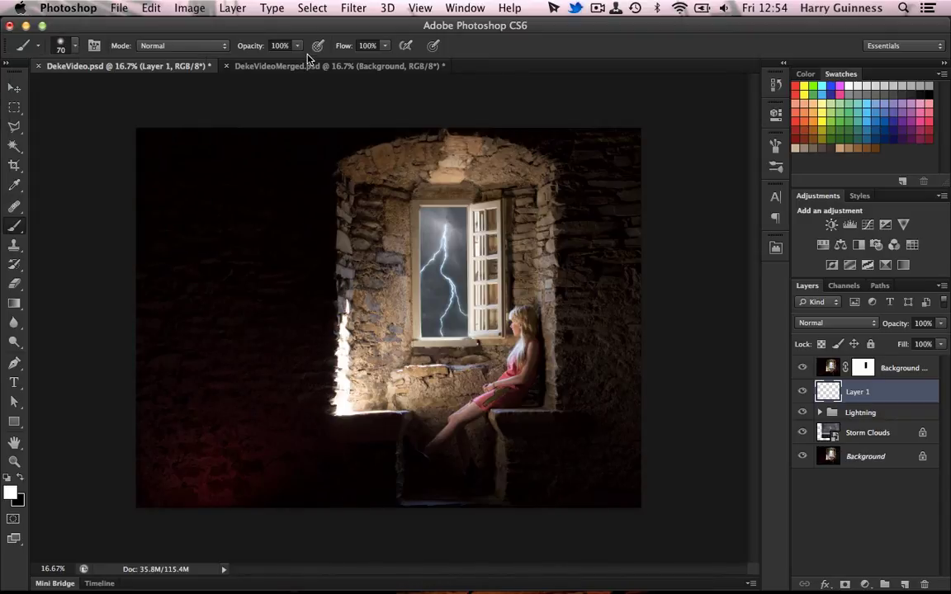
{"action": "key", "text": "2"}
{"action": "key", "text": "bracketright"}
{"action": "key", "text": "bracketright"}
{"action": "key", "text": "bracketright"}
{"action": "key", "text": "bracketright"}
{"action": "key", "text": "bracketright"}
{"action": "key", "text": "bracketright"}
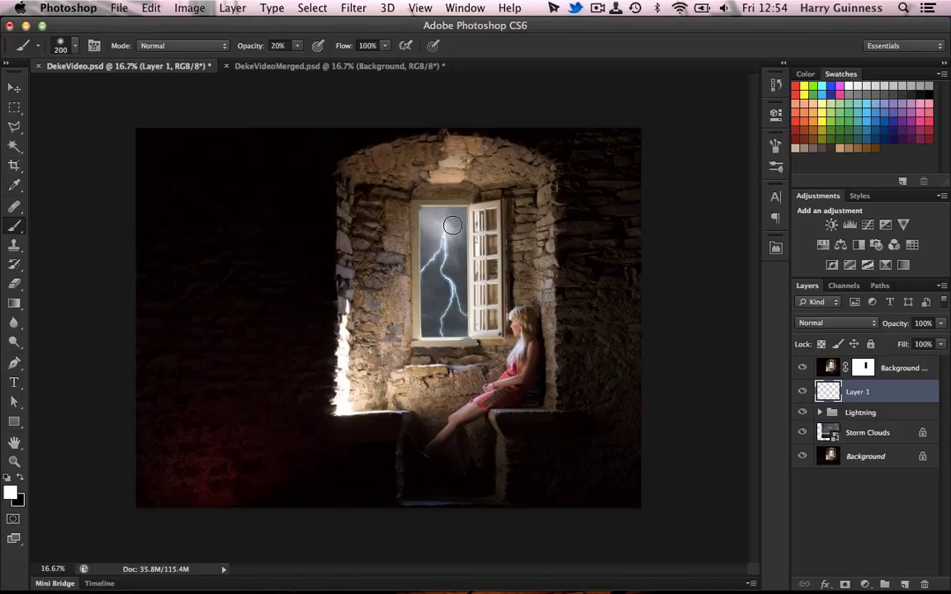
Set Layer 1 to Overlay and paint soft white over the window glass around the lightning.
{"action": "left_click", "coordinate": [825, 322]}
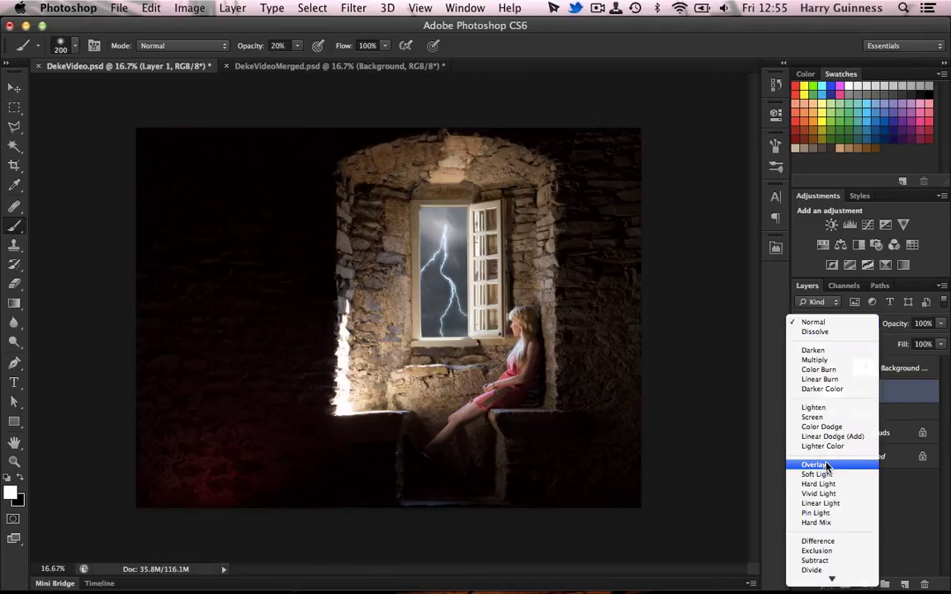
{"action": "left_click", "coordinate": [826, 467]}
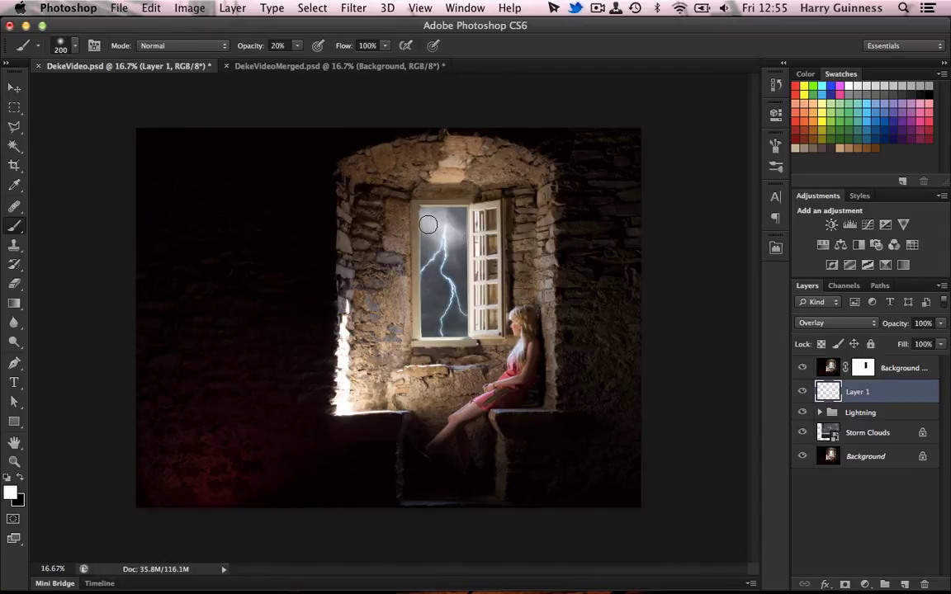
{"action": "mouse_move", "coordinate": [428, 225]}
{"action": "left_mouse_down"}
{"action": "mouse_move", "coordinate": [446, 216]}
{"action": "mouse_move", "coordinate": [437, 213]}
{"action": "mouse_move", "coordinate": [451, 218]}
{"action": "left_mouse_up"}
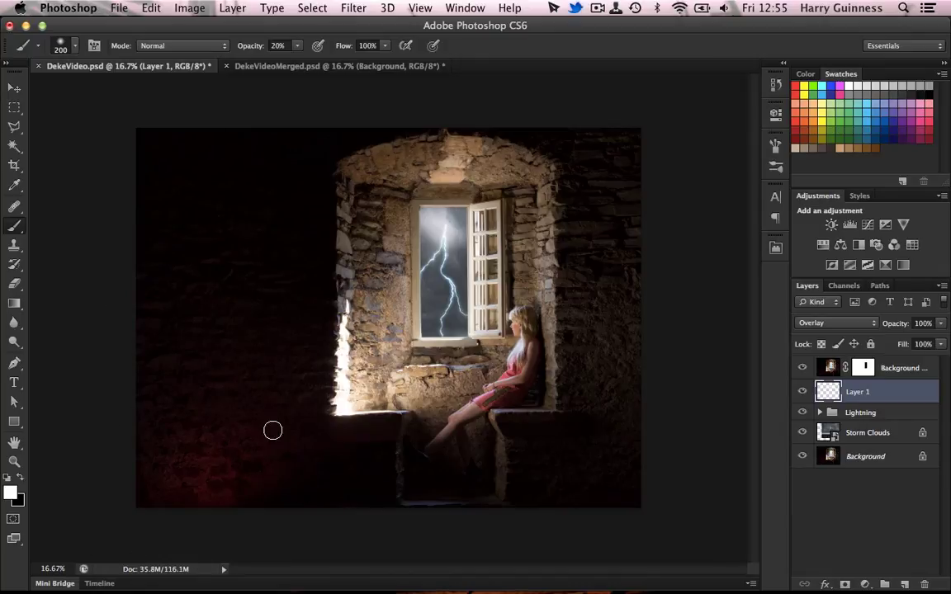
Add a Hue/Saturation adjustment above Background copy with Reds saturation at -100.
{"action": "left_click", "coordinate": [896, 368]}
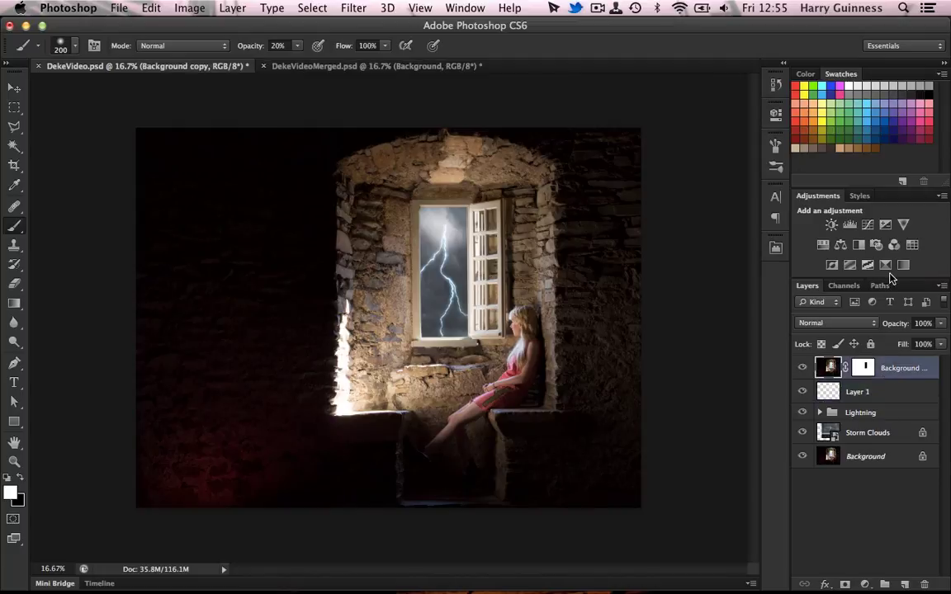
{"action": "left_click", "coordinate": [822, 245]}
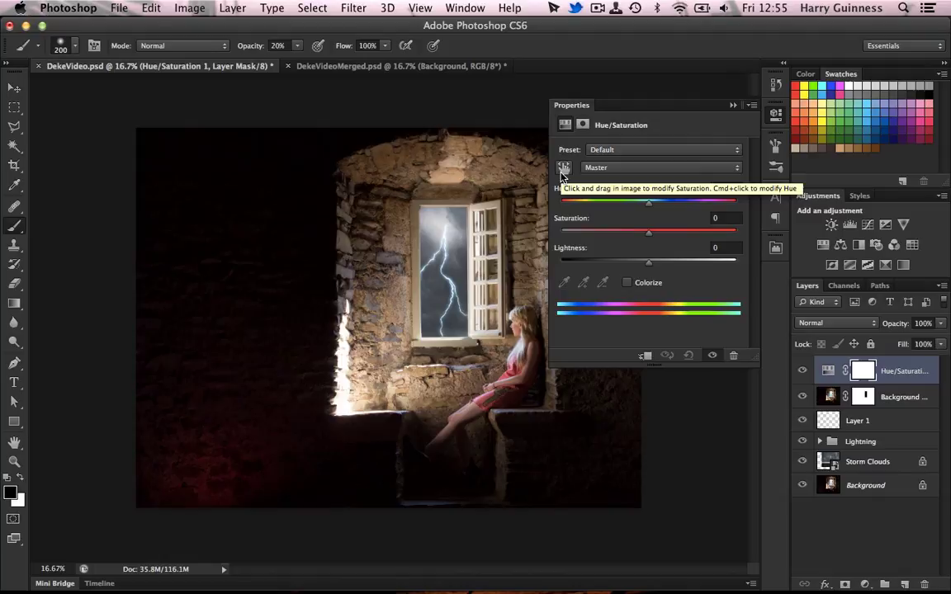
{"action": "left_click", "coordinate": [562, 170]}
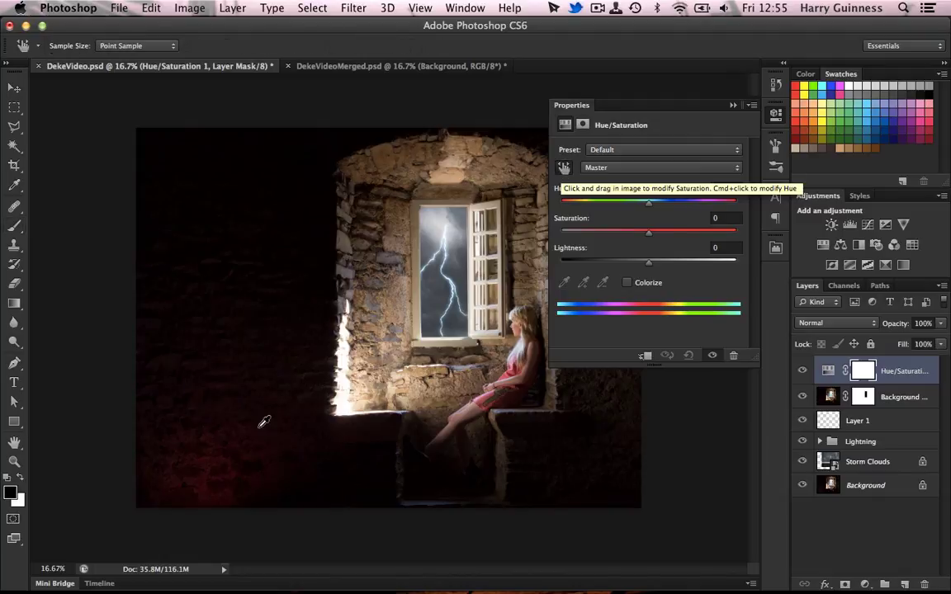
{"action": "left_click", "coordinate": [206, 477]}
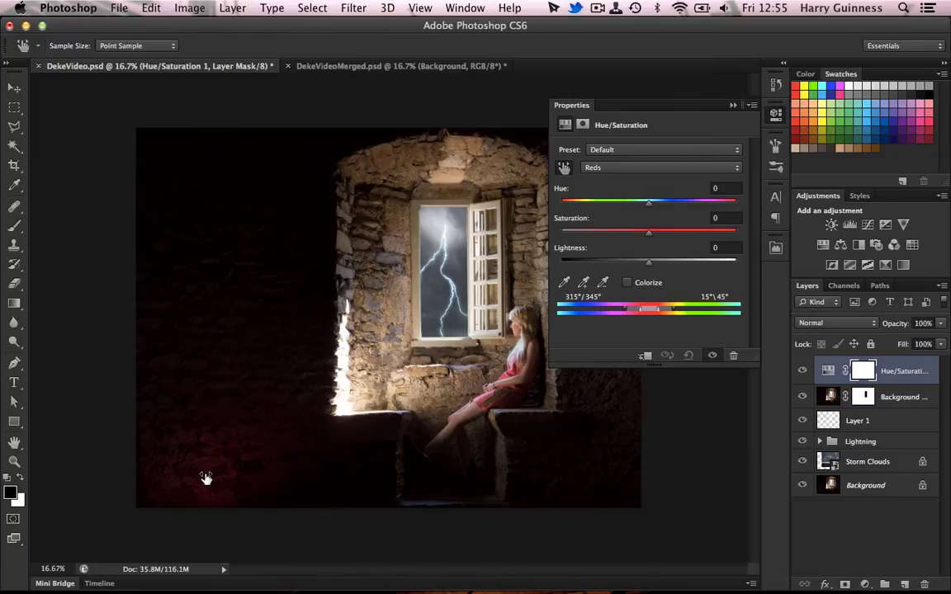
{"action": "left_click_drag", "start_coordinate": [206, 478], "coordinate": [101, 477]}
{"action": "left_click", "coordinate": [734, 105]}
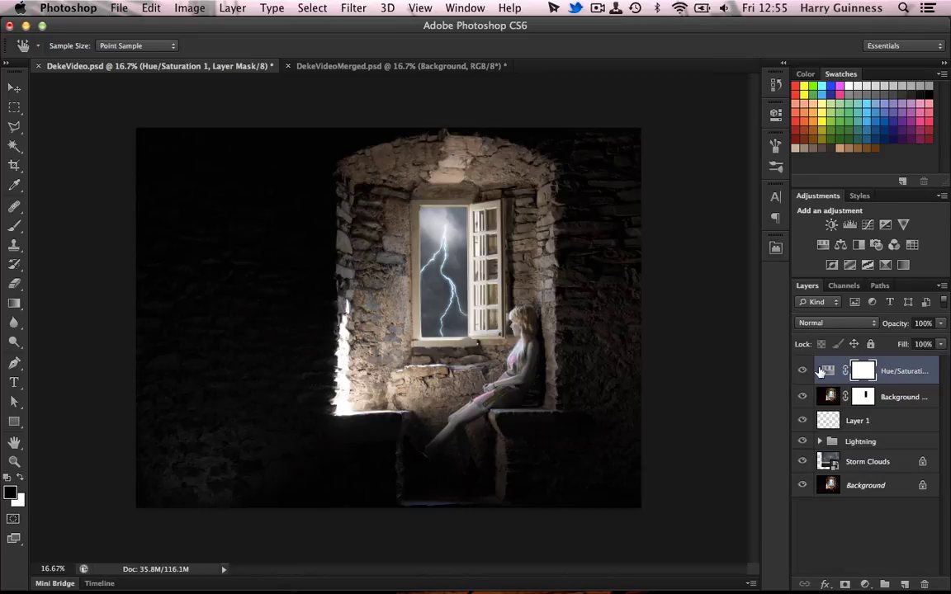
Paint black with a 900 px, 70% brush on the Hue/Saturation mask over the woman and window.
{"action": "key", "text": "b"}
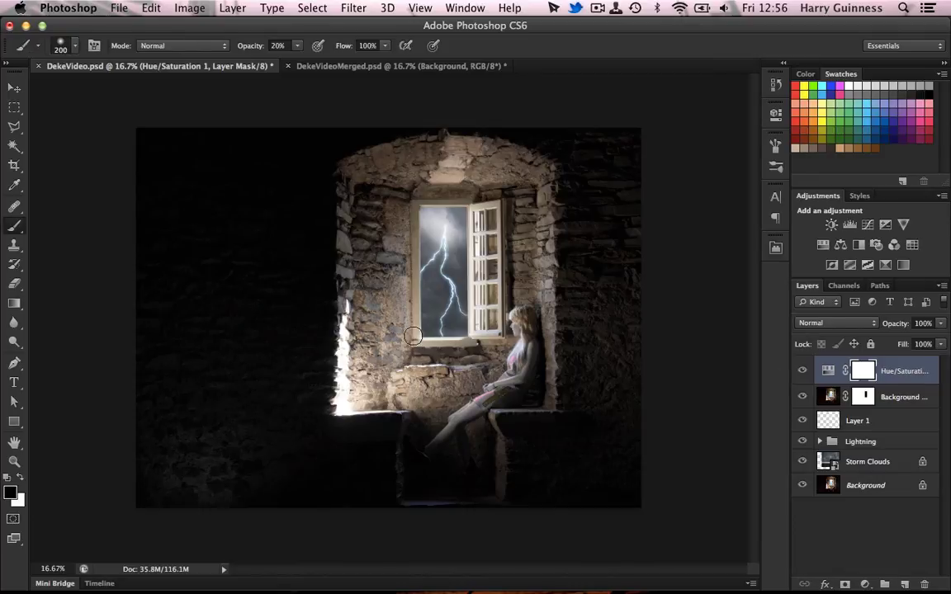
{"action": "key", "text": "bracketright"}
{"action": "key", "text": "bracketright"}
{"action": "key", "text": "bracketright"}
{"action": "left_click", "coordinate": [75, 47]}
{"action": "left_click", "coordinate": [75, 47]}
{"action": "key", "text": "bracketright"}
{"action": "key", "text": "bracketright"}
{"action": "key", "text": "bracketright"}
{"action": "key", "text": "bracketright"}
{"action": "mouse_move", "coordinate": [483, 338]}
{"action": "left_mouse_down"}
{"action": "mouse_move", "coordinate": [471, 379]}
{"action": "mouse_move", "coordinate": [435, 415]}
{"action": "mouse_move", "coordinate": [438, 461]}
{"action": "mouse_move", "coordinate": [498, 309]}
{"action": "mouse_move", "coordinate": [476, 387]}
{"action": "mouse_move", "coordinate": [439, 430]}
{"action": "mouse_move", "coordinate": [440, 455]}
{"action": "left_mouse_up"}
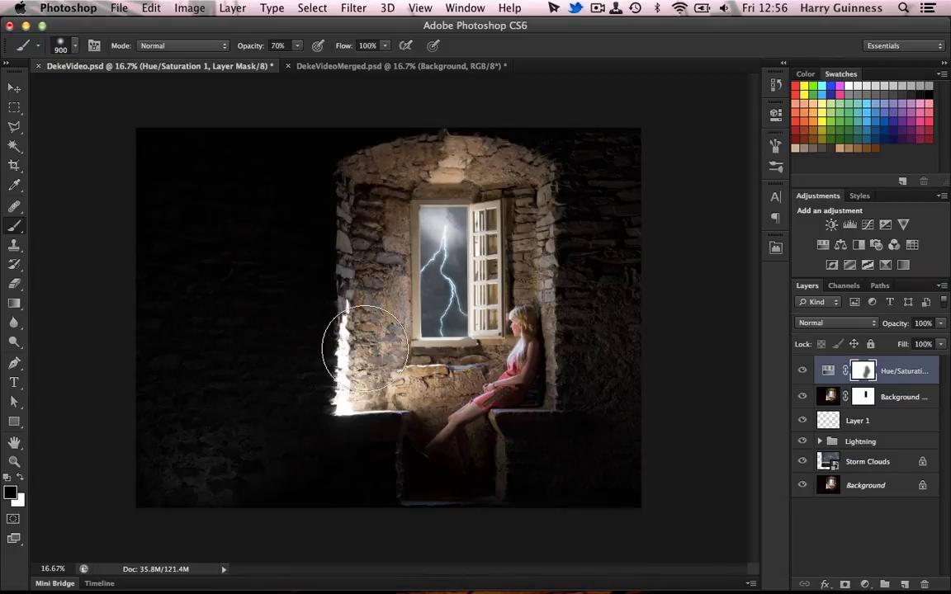
{"action": "mouse_move", "coordinate": [473, 386]}
{"action": "left_mouse_down"}
{"action": "mouse_move", "coordinate": [395, 179]}
{"action": "mouse_move", "coordinate": [419, 187]}
{"action": "mouse_move", "coordinate": [376, 349]}
{"action": "mouse_move", "coordinate": [387, 235]}
{"action": "mouse_move", "coordinate": [419, 159]}
{"action": "mouse_move", "coordinate": [485, 177]}
{"action": "mouse_move", "coordinate": [506, 252]}
{"action": "mouse_move", "coordinate": [500, 331]}
{"action": "mouse_move", "coordinate": [425, 371]}
{"action": "mouse_move", "coordinate": [450, 315]}
{"action": "mouse_move", "coordinate": [446, 179]}
{"action": "mouse_move", "coordinate": [443, 388]}
{"action": "mouse_move", "coordinate": [439, 289]}
{"action": "mouse_move", "coordinate": [442, 381]}
{"action": "mouse_move", "coordinate": [351, 310]}
{"action": "mouse_move", "coordinate": [373, 223]}
{"action": "mouse_move", "coordinate": [441, 175]}
{"action": "mouse_move", "coordinate": [504, 199]}
{"action": "mouse_move", "coordinate": [514, 316]}
{"action": "mouse_move", "coordinate": [469, 351]}
{"action": "left_mouse_up"}
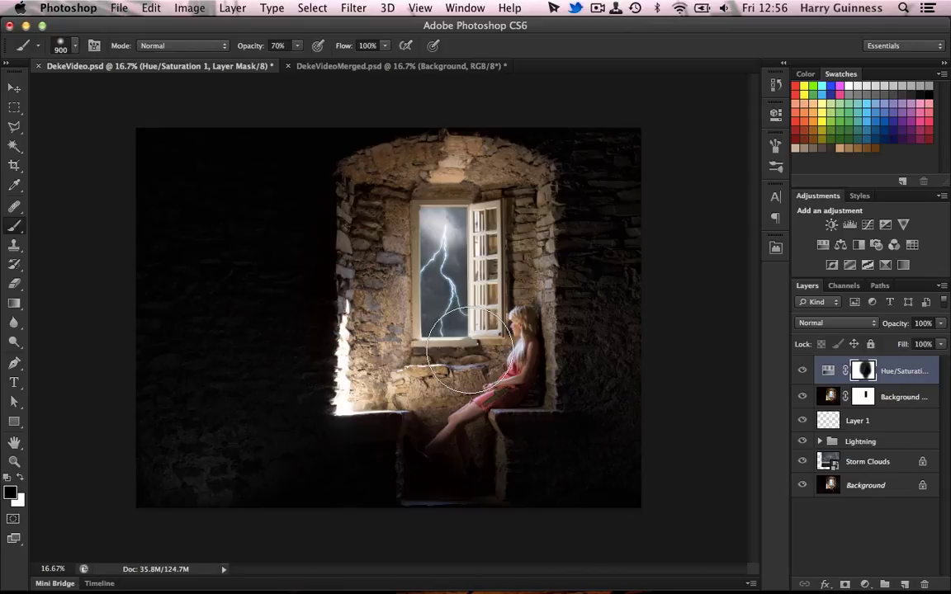
Add a colorized Hue/Saturation layer with hue 206 and saturation 40 at 30% opacity.
{"action": "left_click", "coordinate": [841, 245]}
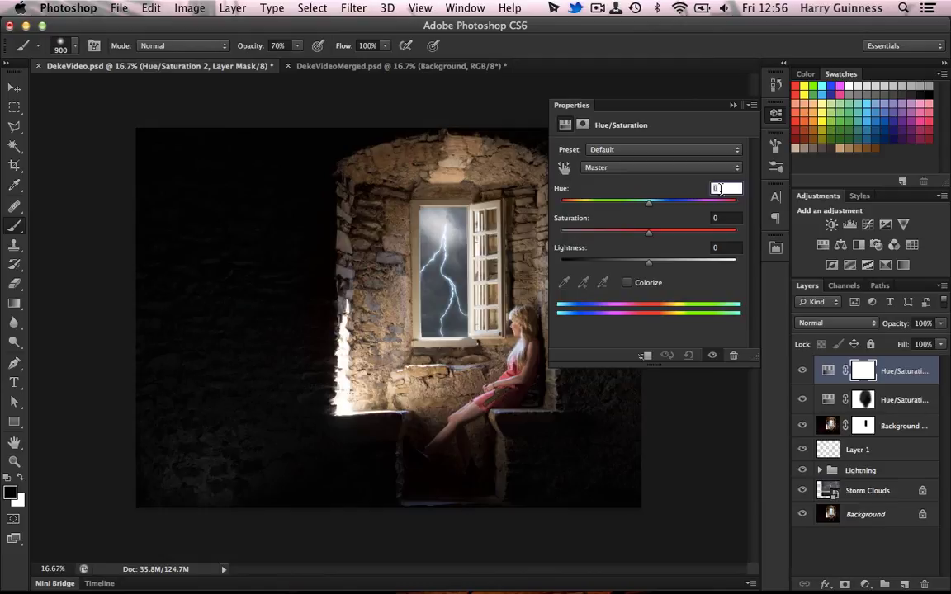
{"action": "left_click", "coordinate": [627, 284]}
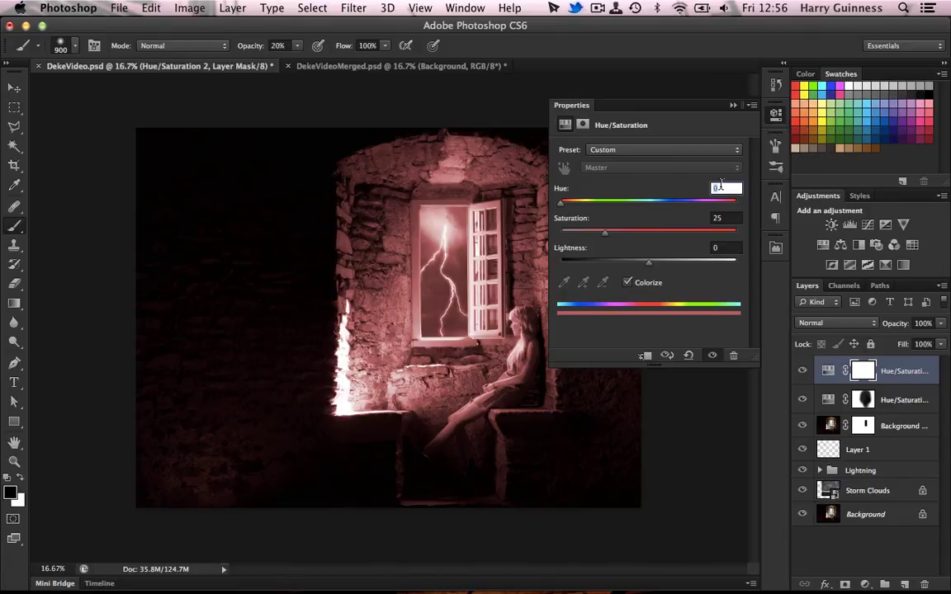
{"action": "type", "text": "206"}
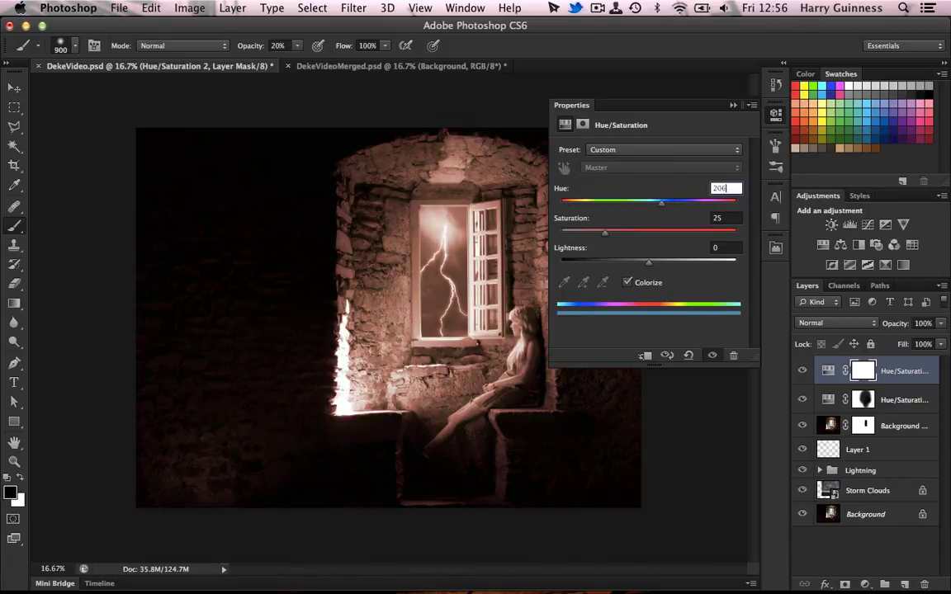
{"action": "key", "text": "Tab"}
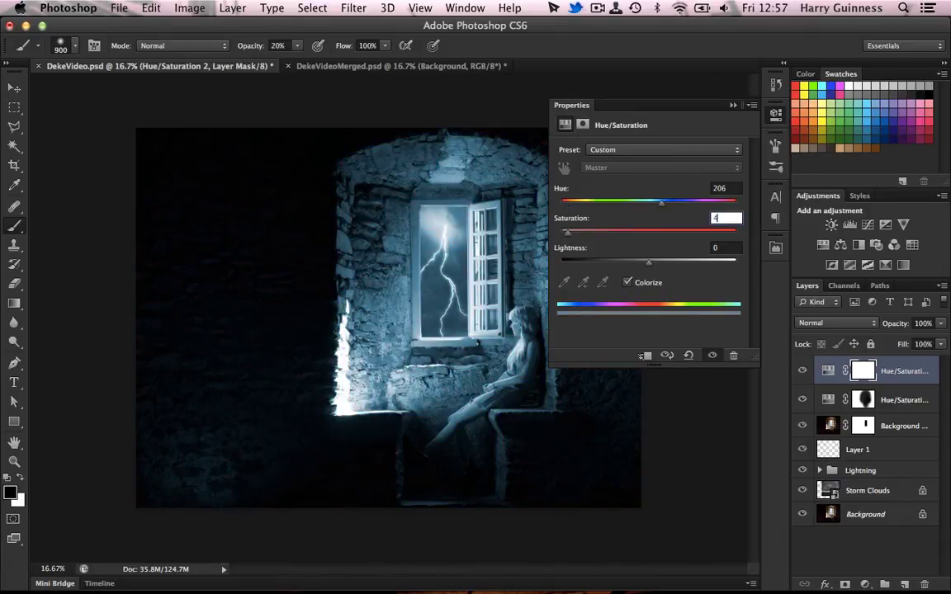
{"action": "type", "text": "40"}
{"action": "left_click", "coordinate": [732, 105]}
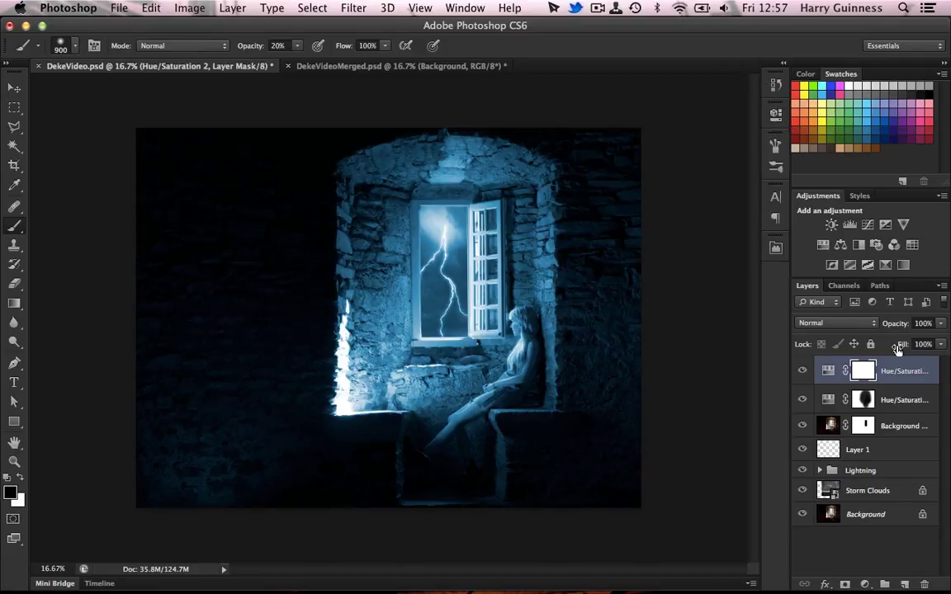
{"action": "left_click_drag", "start_coordinate": [905, 324], "coordinate": [853, 324]}
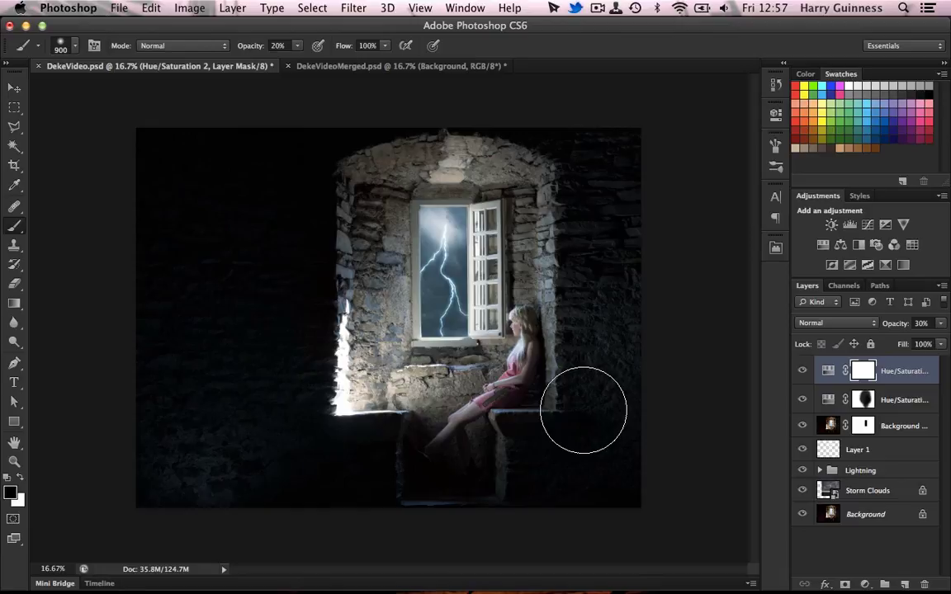
{"action": "left_click", "coordinate": [838, 285]}
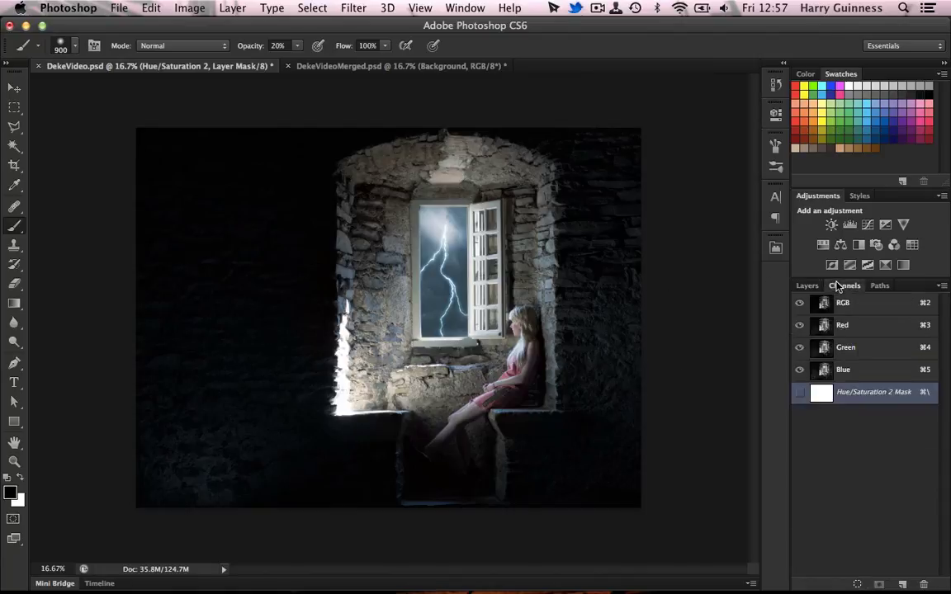
{"action": "left_click", "coordinate": [862, 327]}
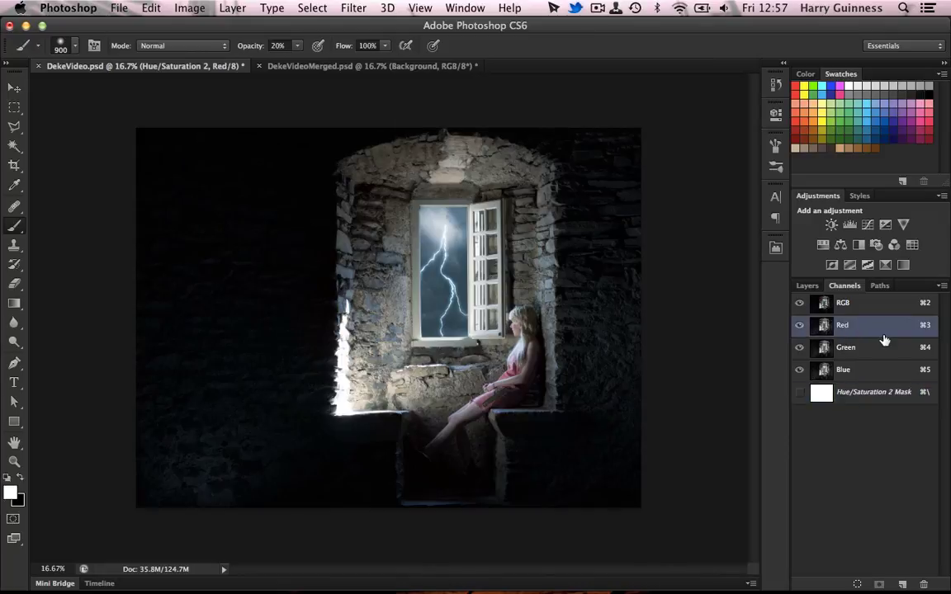
{"action": "left_click", "coordinate": [878, 305]}
{"action": "left_click", "coordinate": [873, 324]}
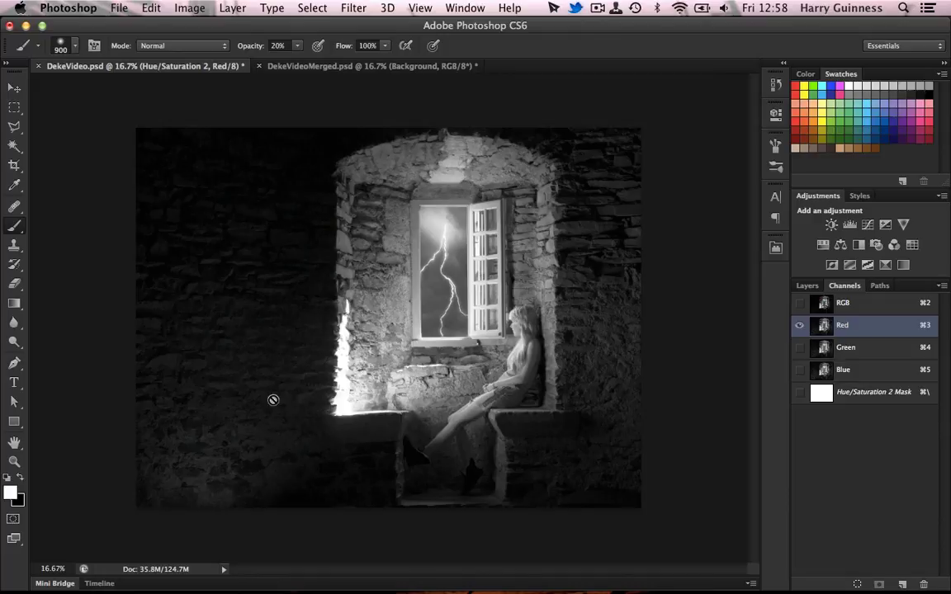
{"action": "left_click", "coordinate": [850, 347]}
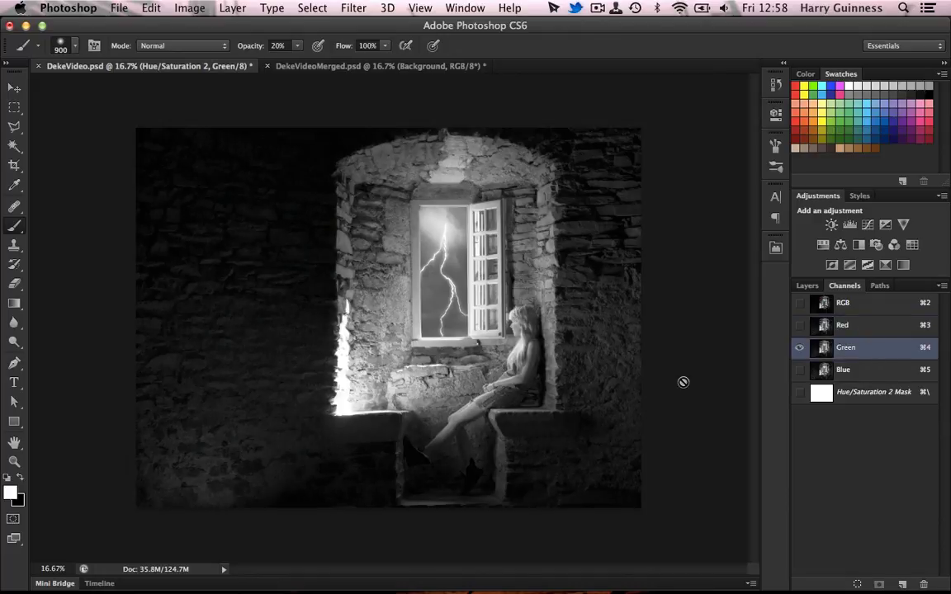
{"action": "left_click", "coordinate": [899, 376]}
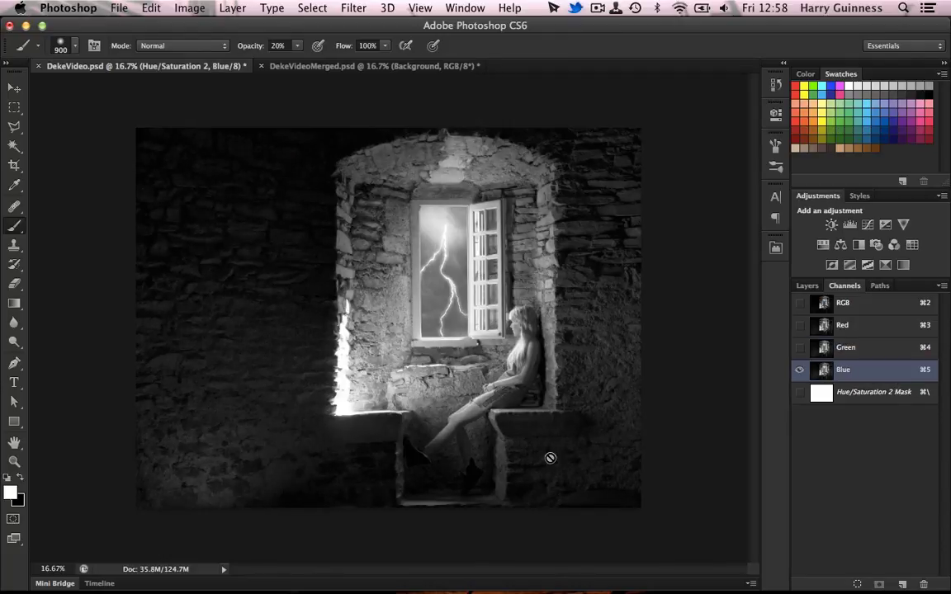
{"action": "left_click", "coordinate": [882, 355]}
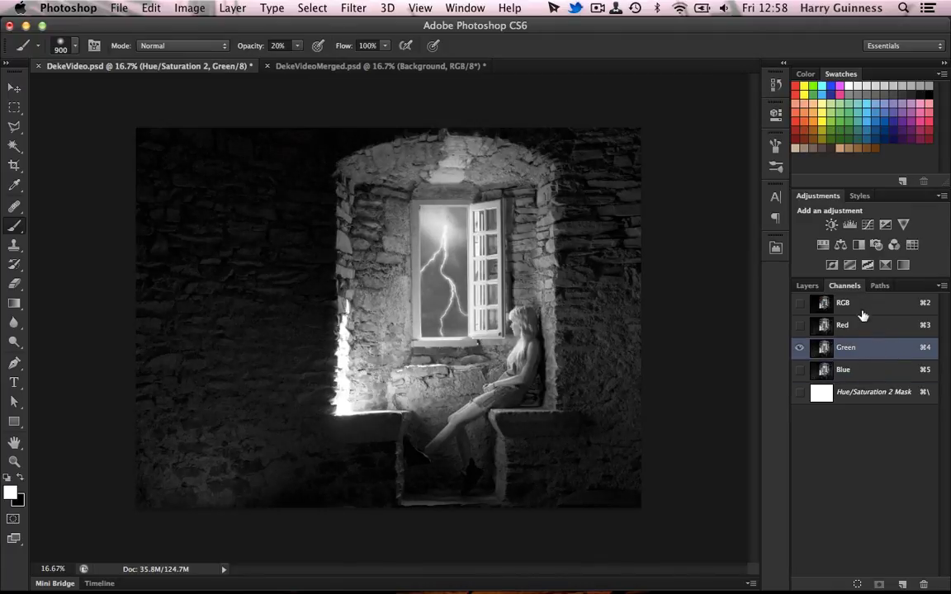
Create a new empty layer named 'Green'.
{"action": "left_click", "coordinate": [801, 286]}
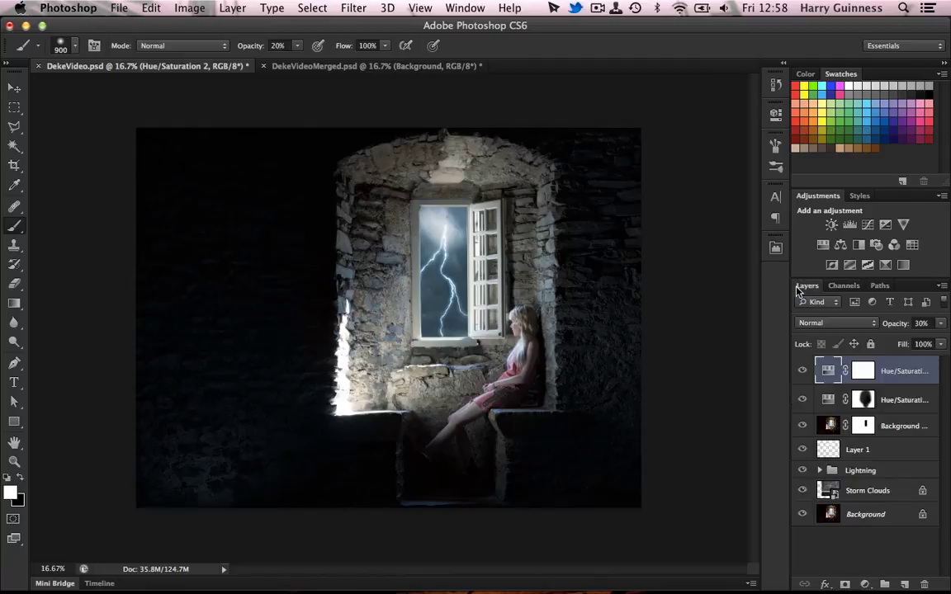
{"action": "key", "text": "shift+super+n"}
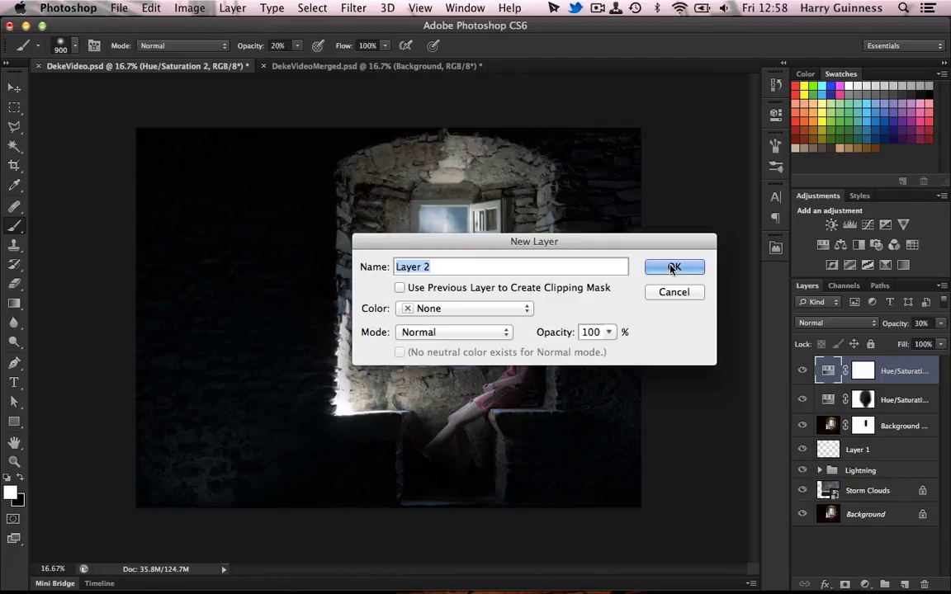
{"action": "type", "text": "Green"}
{"action": "key", "text": "Return"}
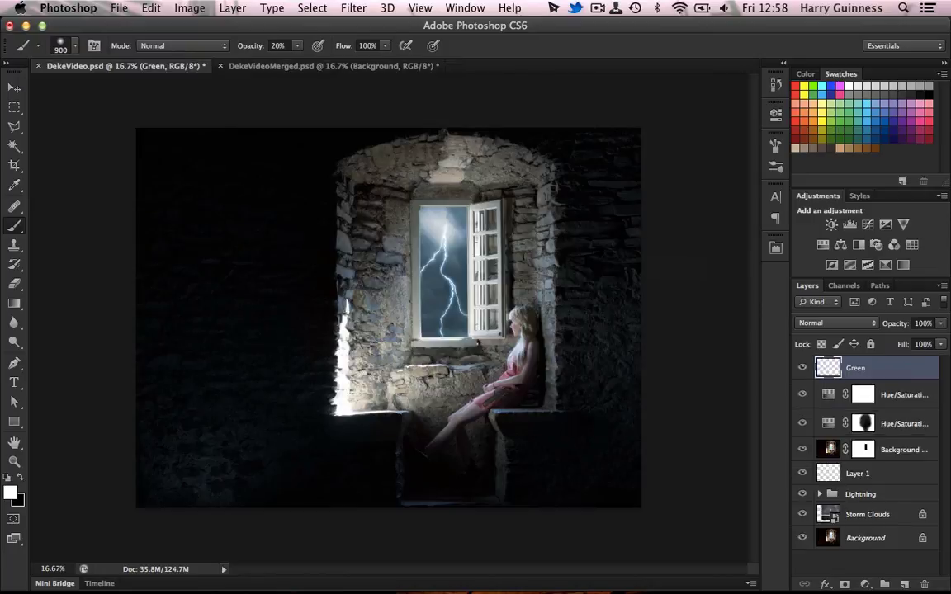
Apply Image into the layer using the merged Green channel, Normal blending, 100%.
{"action": "left_click", "coordinate": [188, 7]}
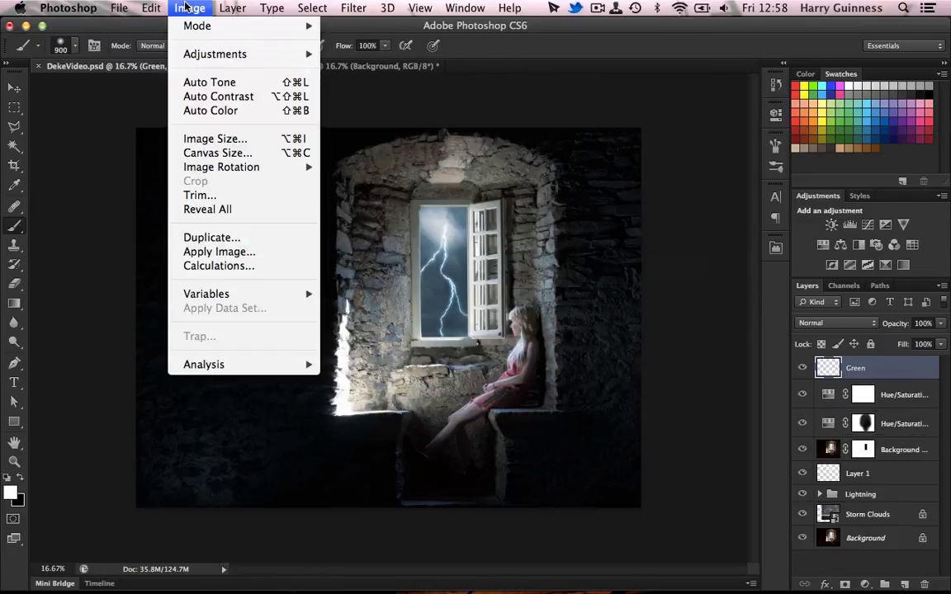
{"action": "left_click", "coordinate": [220, 252]}
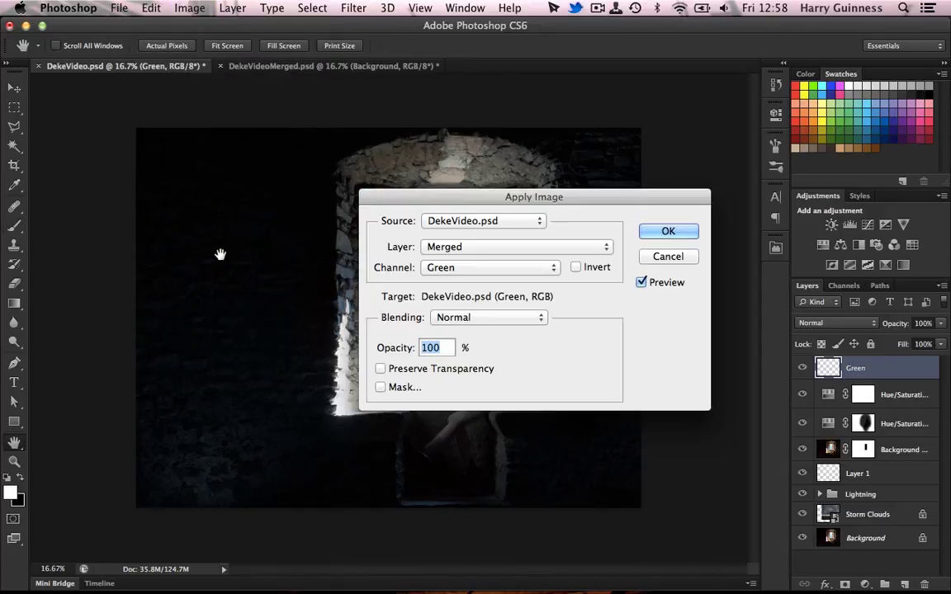
{"action": "left_click", "coordinate": [464, 248]}
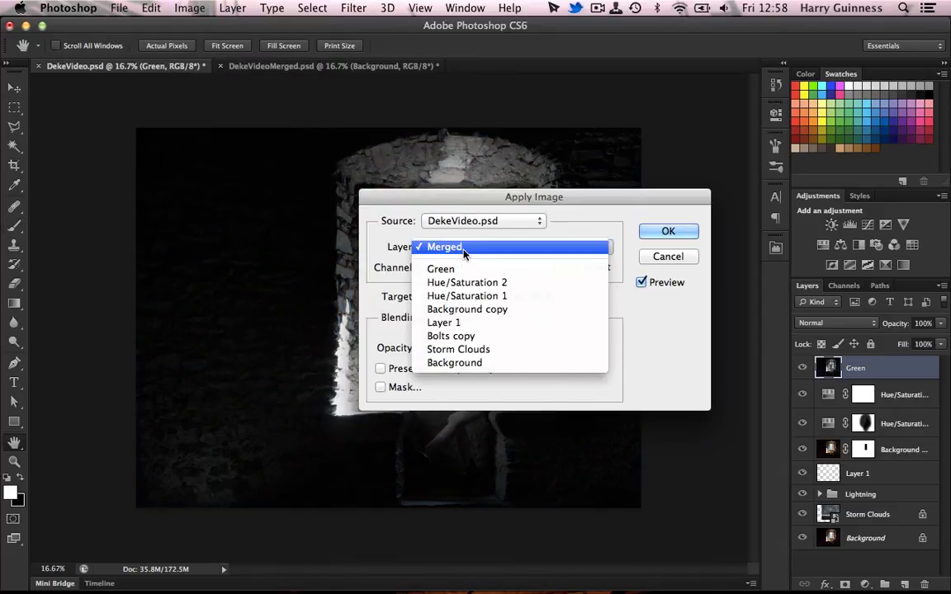
{"action": "left_click", "coordinate": [464, 248]}
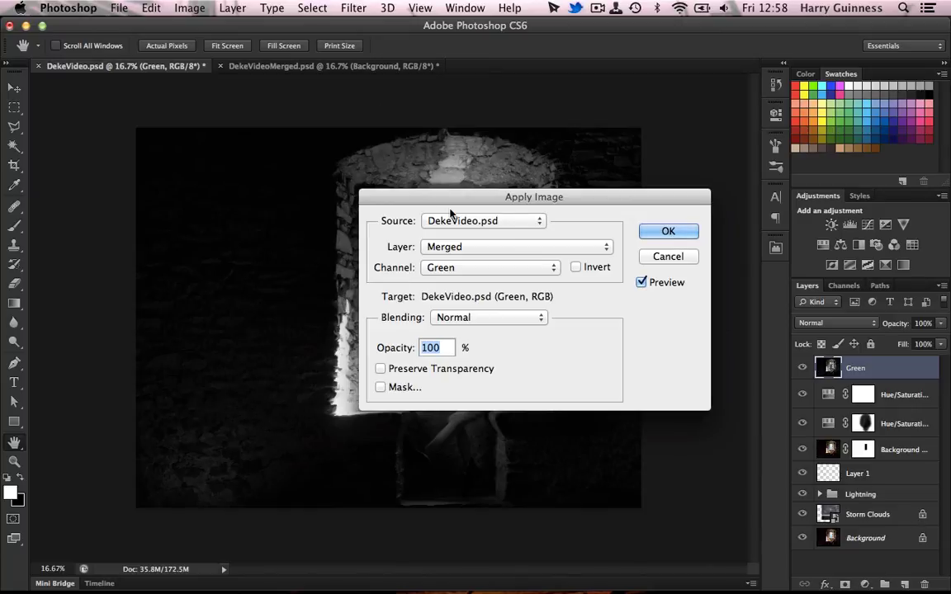
{"action": "left_click", "coordinate": [447, 269]}
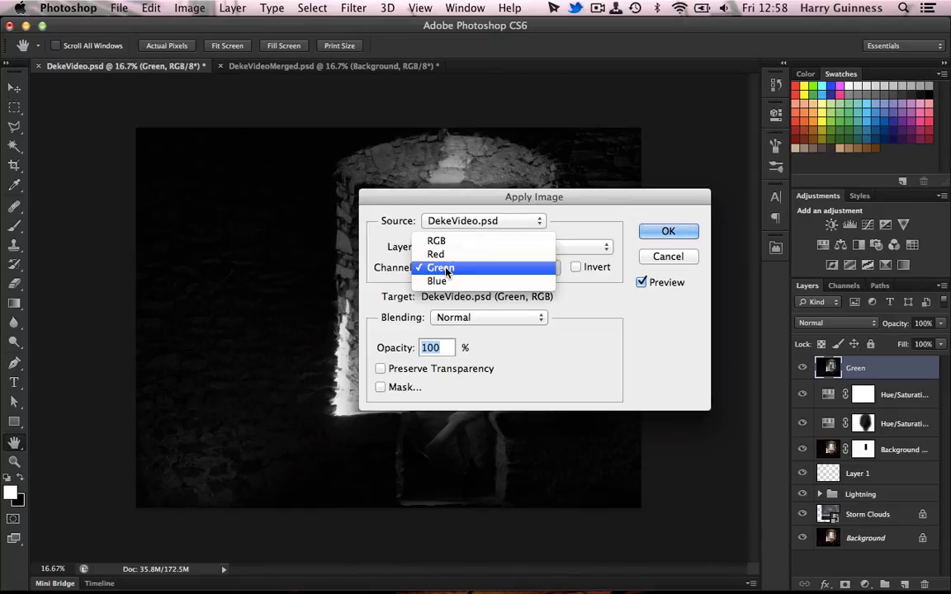
{"action": "left_click", "coordinate": [446, 270]}
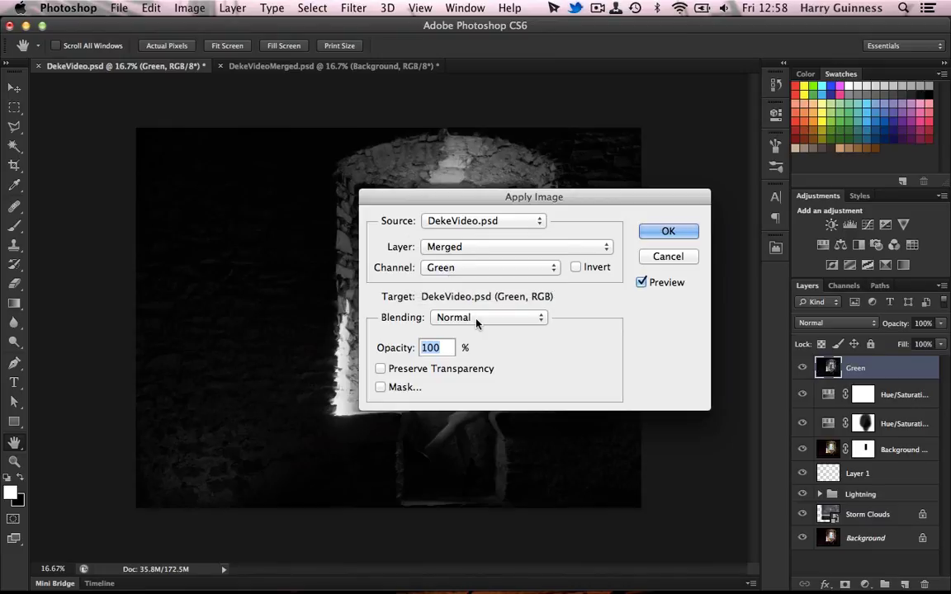
{"action": "left_click", "coordinate": [477, 322]}
{"action": "left_click", "coordinate": [477, 322]}
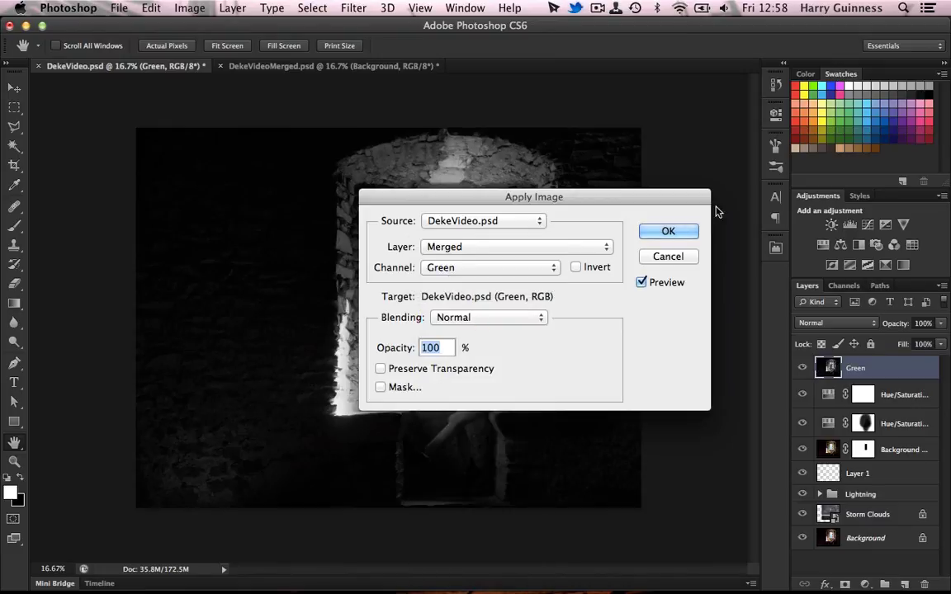
{"action": "left_click", "coordinate": [687, 238]}
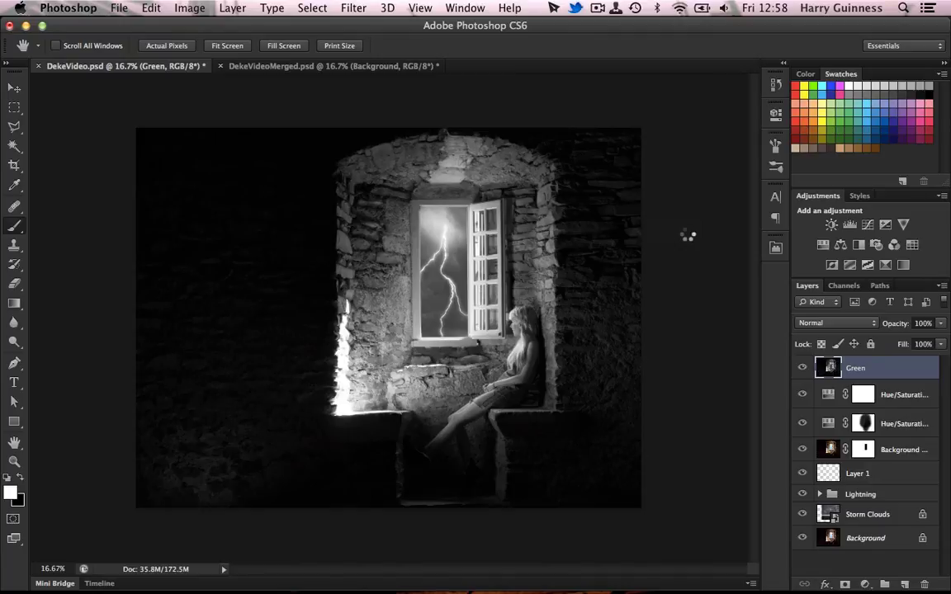
Compare with the Green layer hidden and shown, then set its opacity to 66%.
{"action": "left_click", "coordinate": [803, 371]}
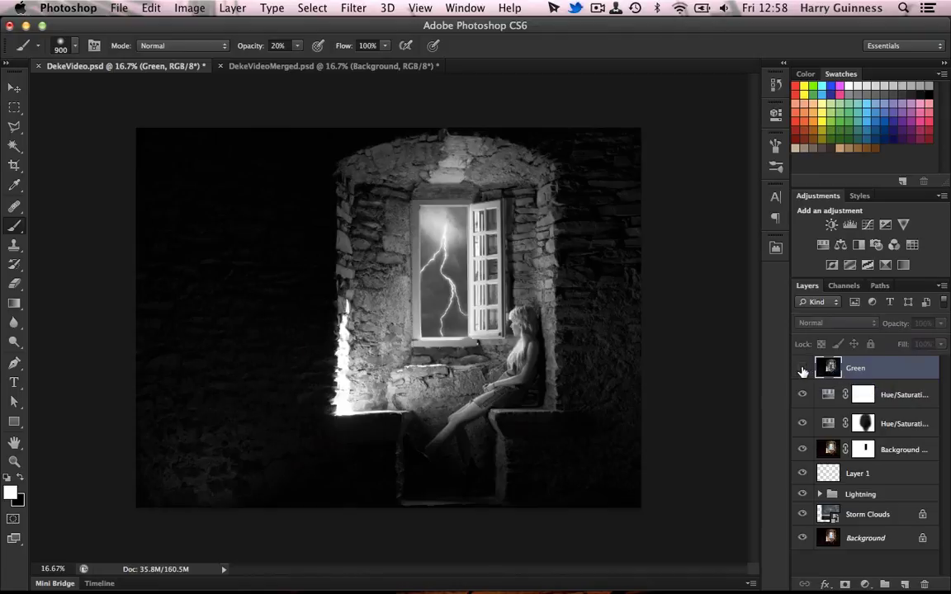
{"action": "left_click", "coordinate": [802, 371]}
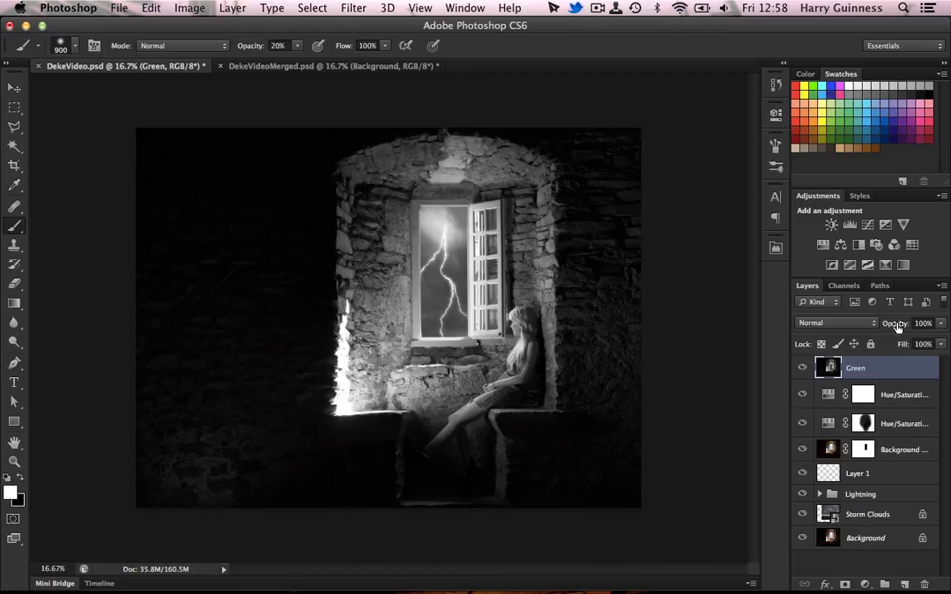
{"action": "left_click_drag", "start_coordinate": [901, 328], "coordinate": [896, 328]}
{"action": "key", "text": "Return"}
Add a colorized Hue/Saturation layer at hue 206 above Green, faded to 19% opacity.
{"action": "left_click", "coordinate": [827, 244]}
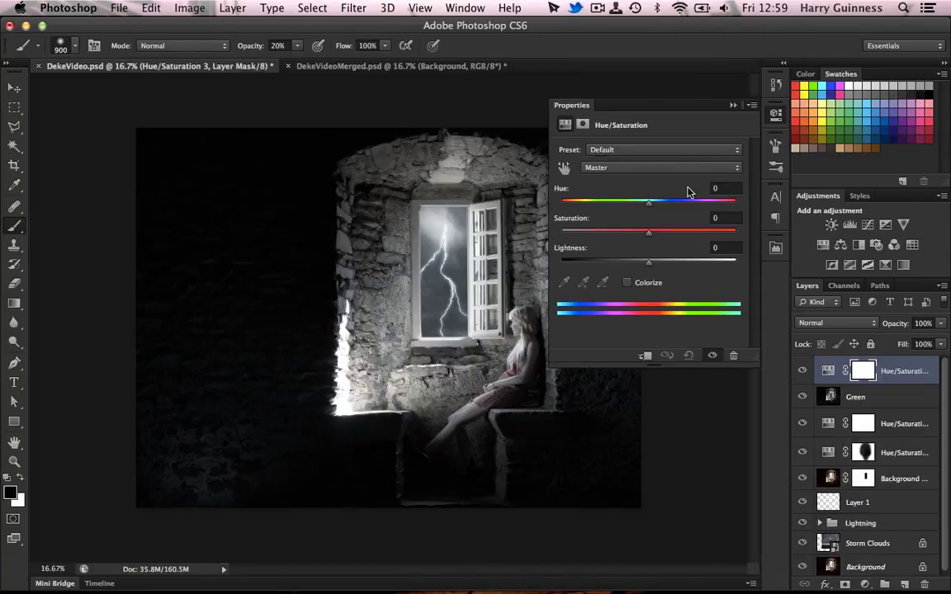
{"action": "left_click", "coordinate": [628, 283]}
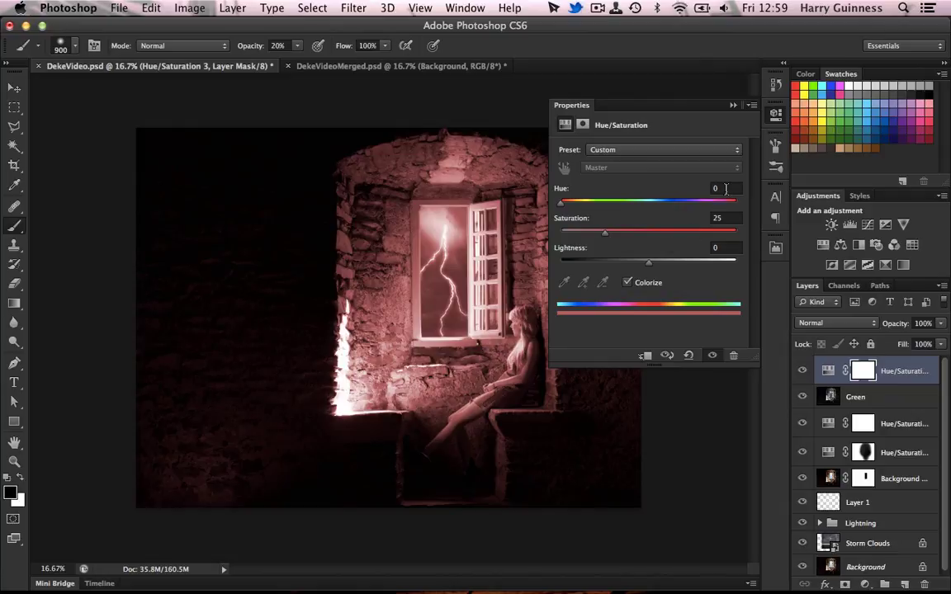
{"action": "left_click", "coordinate": [726, 189]}
{"action": "type", "text": "206"}
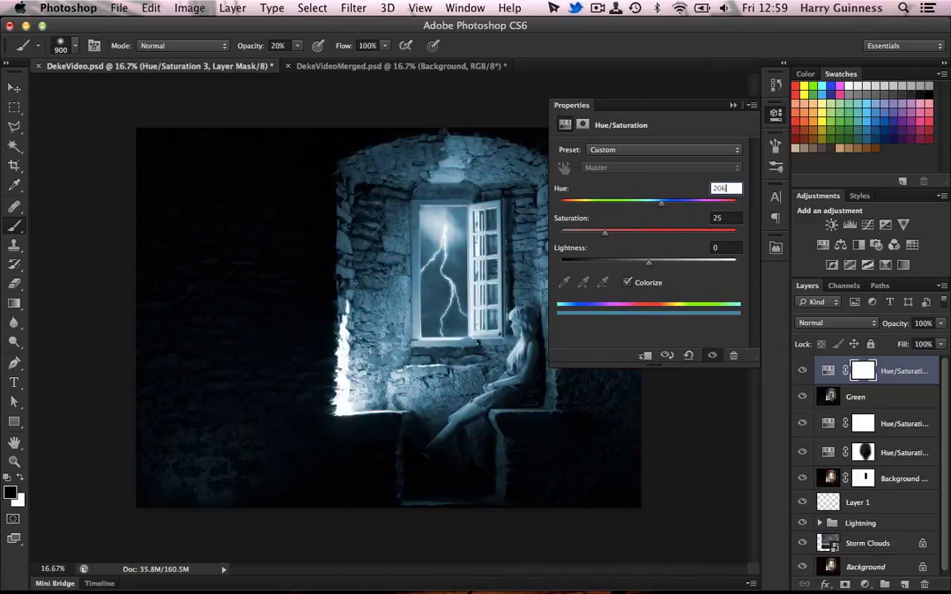
{"action": "key", "text": "Tab"}
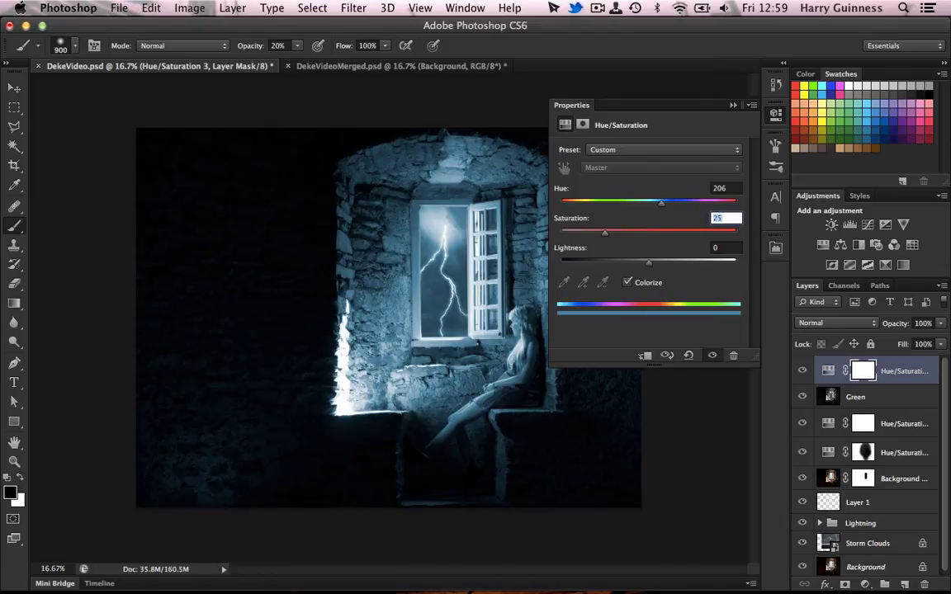
{"action": "left_click", "coordinate": [731, 107]}
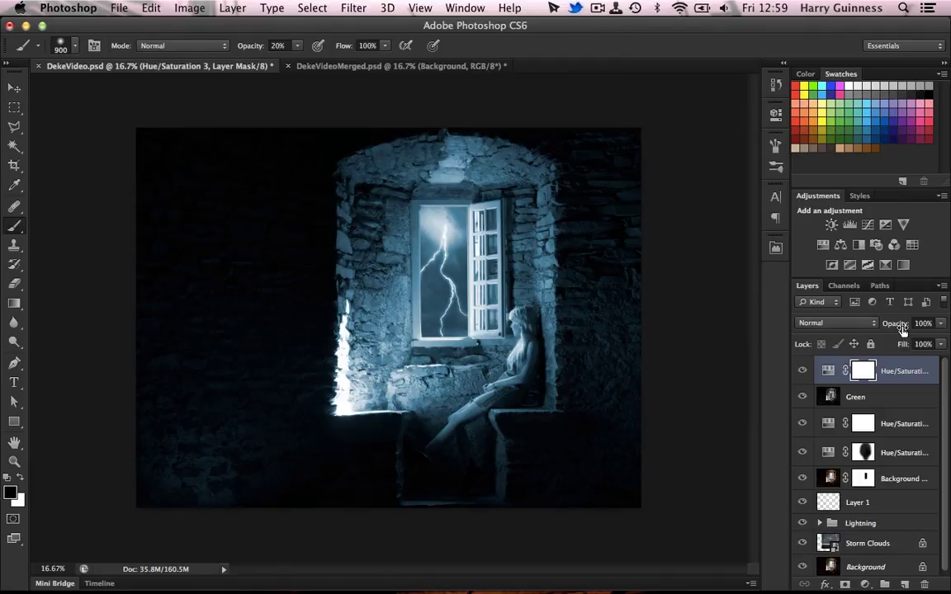
{"action": "mouse_move", "coordinate": [902, 330]}
{"action": "left_mouse_down"}
{"action": "mouse_move", "coordinate": [834, 328]}
{"action": "mouse_move", "coordinate": [842, 329]}
{"action": "left_mouse_up"}
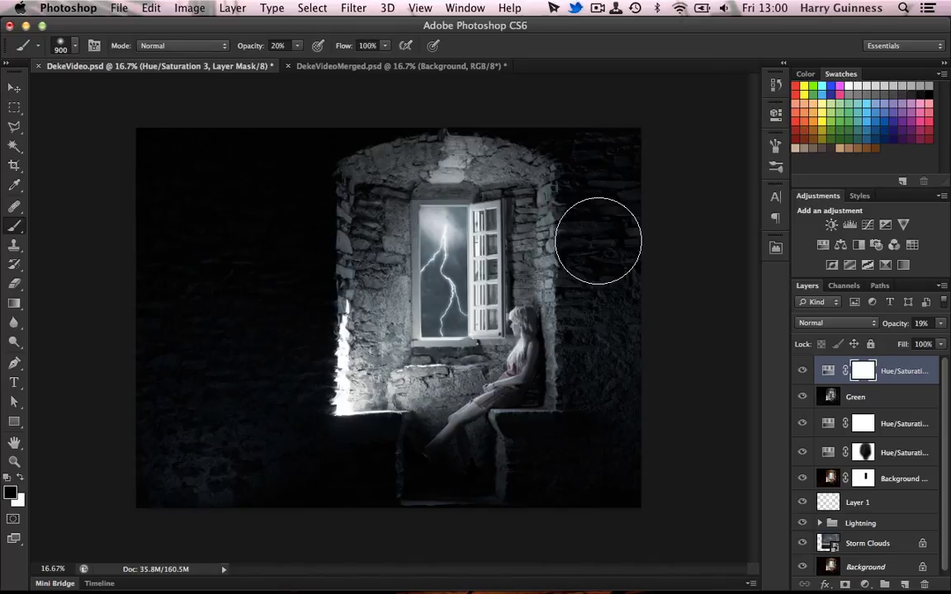
Create a Soft Light layer named 'D+B' filled with neutral 50% gray.
{"action": "key", "text": "super+shift+n"}
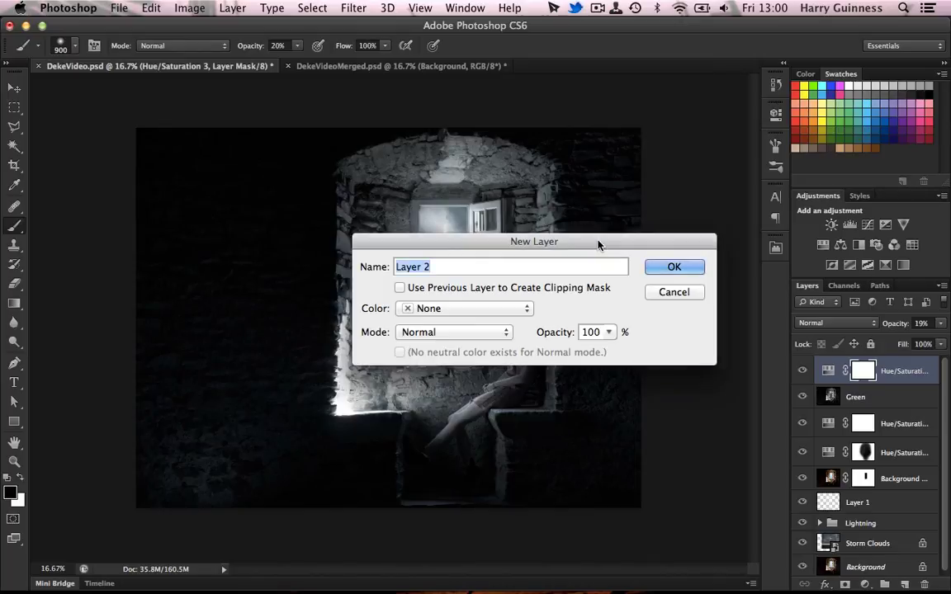
{"action": "type", "text": "D+B"}
{"action": "left_click", "coordinate": [444, 332]}
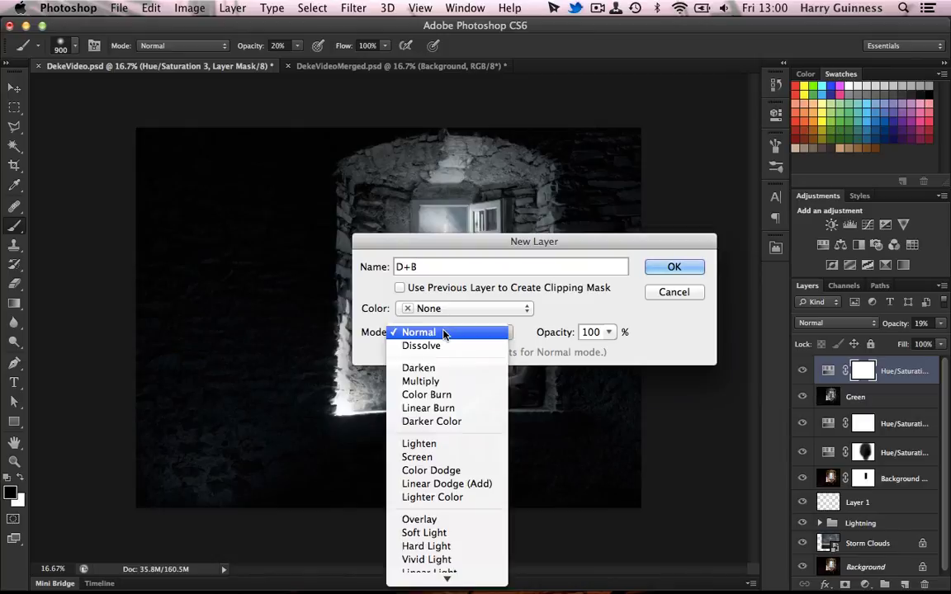
{"action": "left_click", "coordinate": [442, 534]}
{"action": "left_click", "coordinate": [401, 352]}
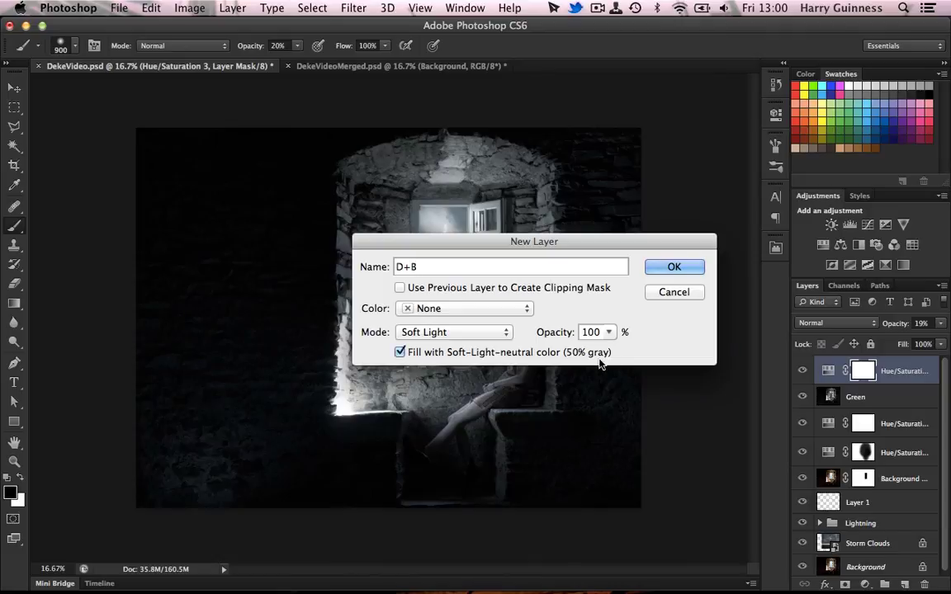
{"action": "left_click", "coordinate": [674, 269]}
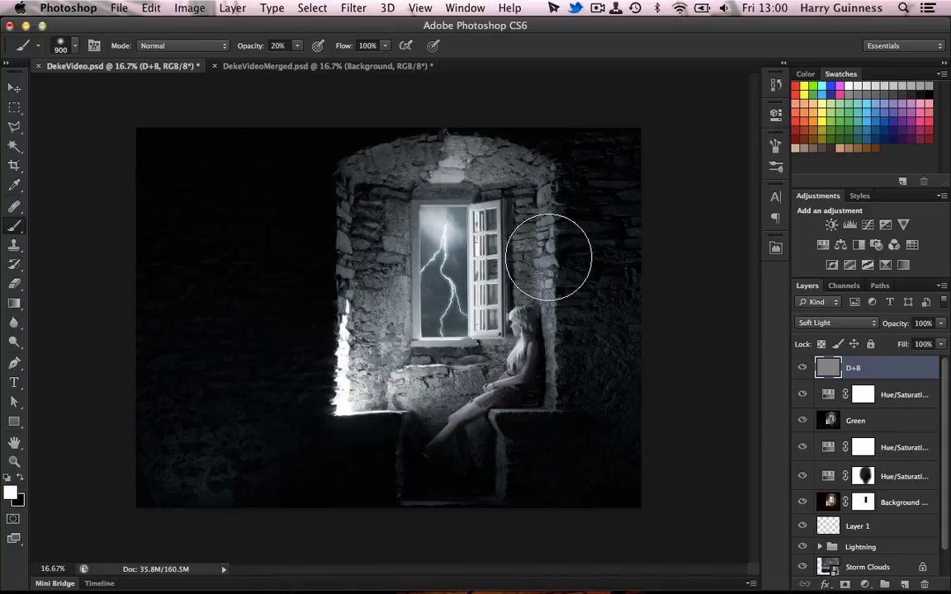
Burn black shadow into the right wall and the lower walls on D+B.
{"action": "left_click", "coordinate": [75, 47]}
{"action": "left_click", "coordinate": [74, 47]}
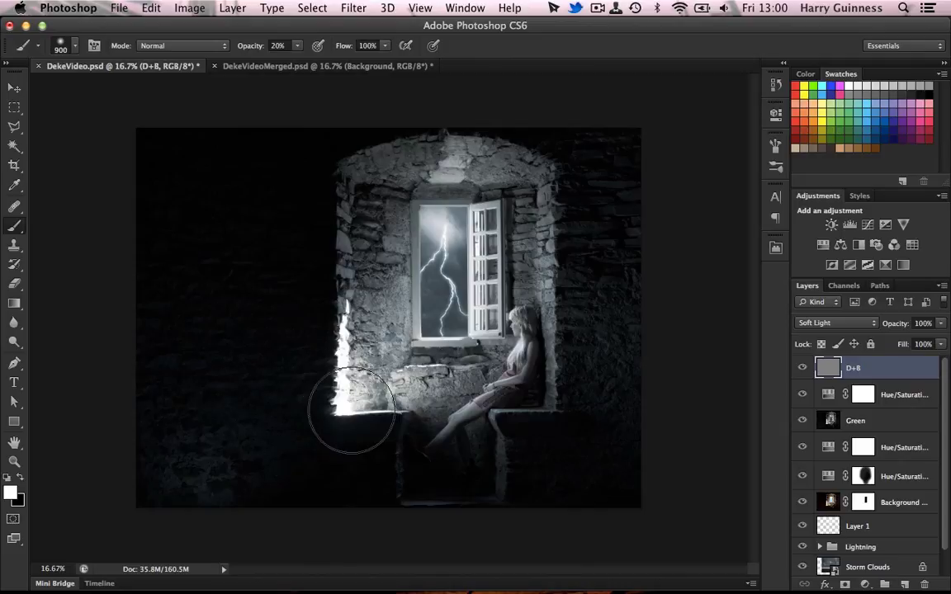
{"action": "key", "text": "x"}
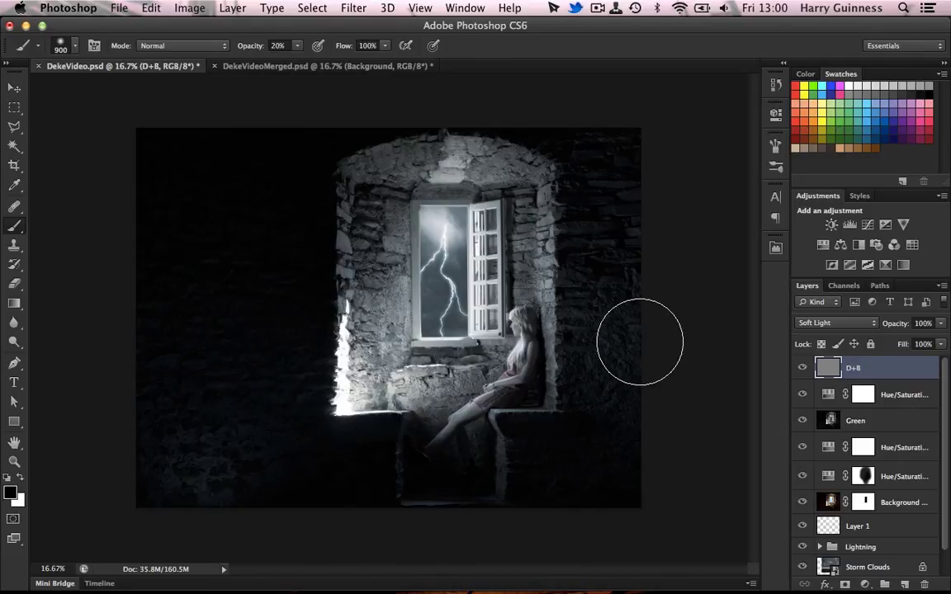
{"action": "left_click_drag", "start_coordinate": [636, 339], "coordinate": [620, 346]}
{"action": "mouse_move", "coordinate": [617, 147]}
{"action": "left_mouse_down"}
{"action": "mouse_move", "coordinate": [617, 405]}
{"action": "mouse_move", "coordinate": [616, 208]}
{"action": "mouse_move", "coordinate": [620, 362]}
{"action": "mouse_move", "coordinate": [635, 193]}
{"action": "mouse_move", "coordinate": [635, 373]}
{"action": "mouse_move", "coordinate": [640, 212]}
{"action": "left_mouse_up"}
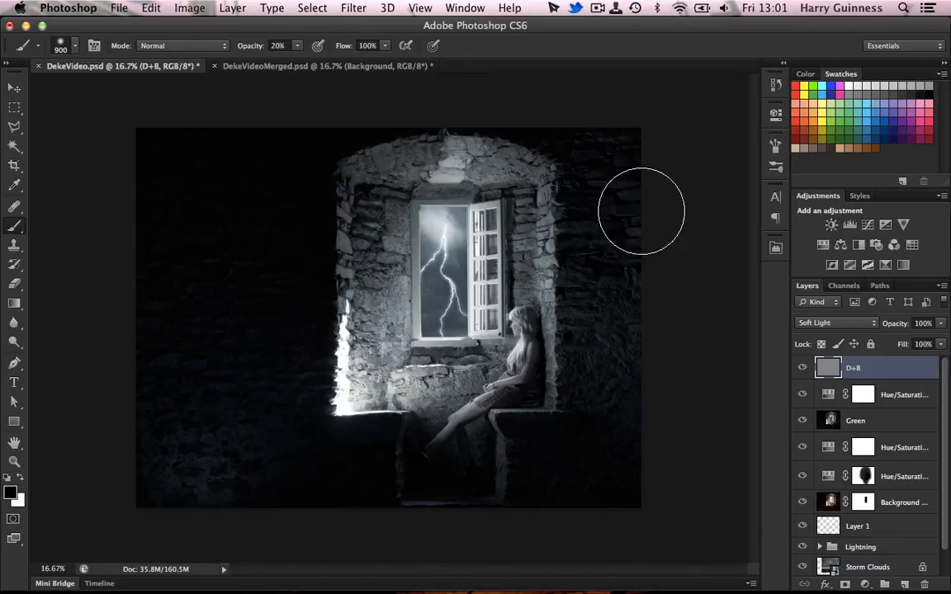
{"action": "mouse_move", "coordinate": [234, 383]}
{"action": "left_mouse_down"}
{"action": "mouse_move", "coordinate": [270, 144]}
{"action": "mouse_move", "coordinate": [234, 359]}
{"action": "left_mouse_up"}
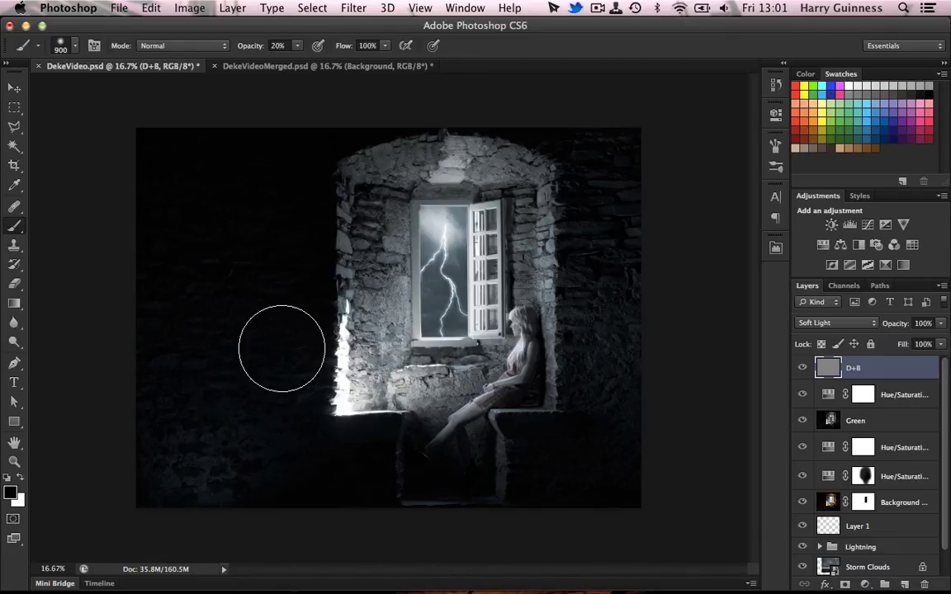
Dodge the left and lower-left walls white, then burn down their bright patch.
{"action": "key", "text": "x"}
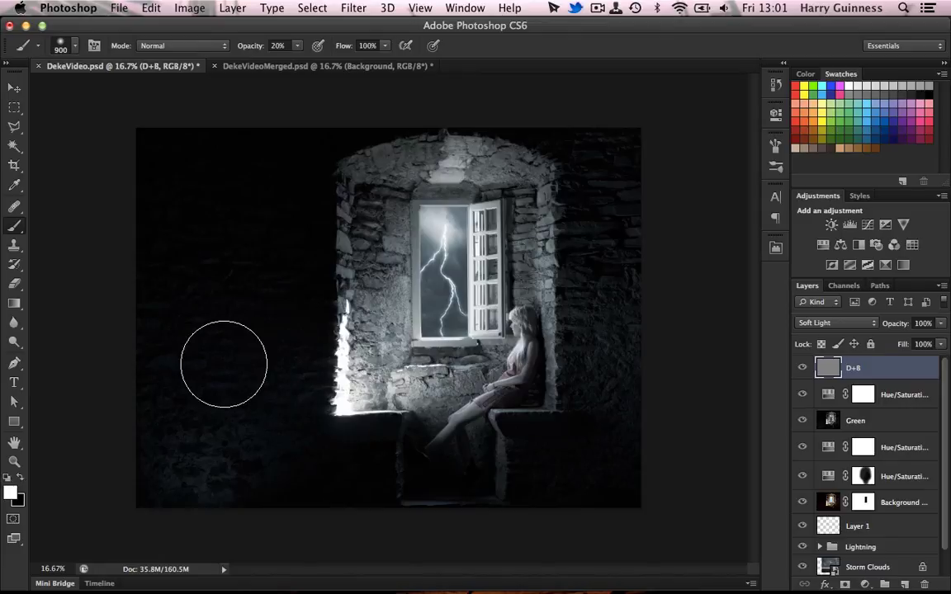
{"action": "mouse_move", "coordinate": [224, 364]}
{"action": "left_mouse_down"}
{"action": "mouse_move", "coordinate": [189, 393]}
{"action": "mouse_move", "coordinate": [190, 250]}
{"action": "mouse_move", "coordinate": [175, 347]}
{"action": "mouse_move", "coordinate": [175, 204]}
{"action": "mouse_move", "coordinate": [168, 278]}
{"action": "mouse_move", "coordinate": [174, 158]}
{"action": "mouse_move", "coordinate": [212, 161]}
{"action": "mouse_move", "coordinate": [146, 147]}
{"action": "left_mouse_up"}
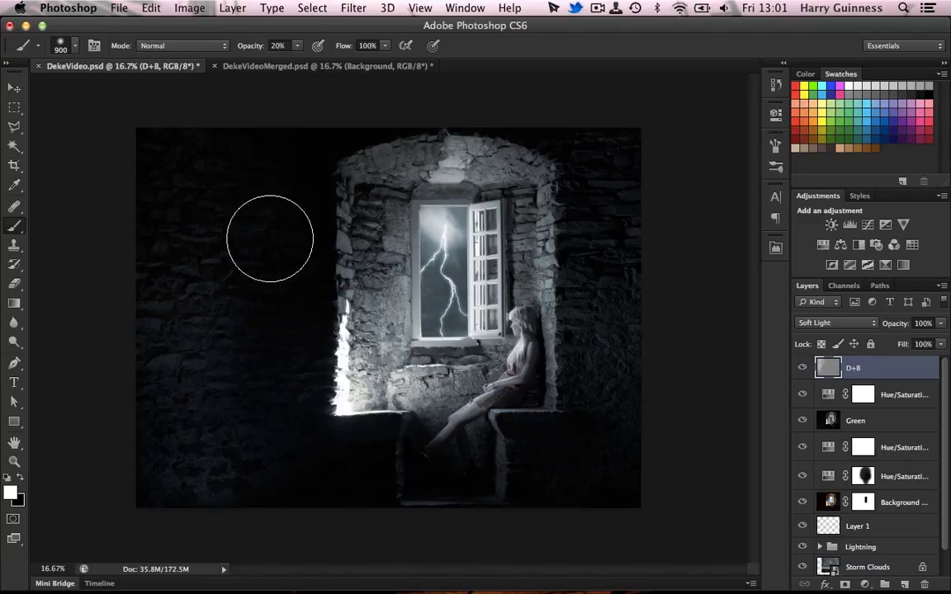
{"action": "left_click_drag", "start_coordinate": [149, 429], "coordinate": [187, 527]}
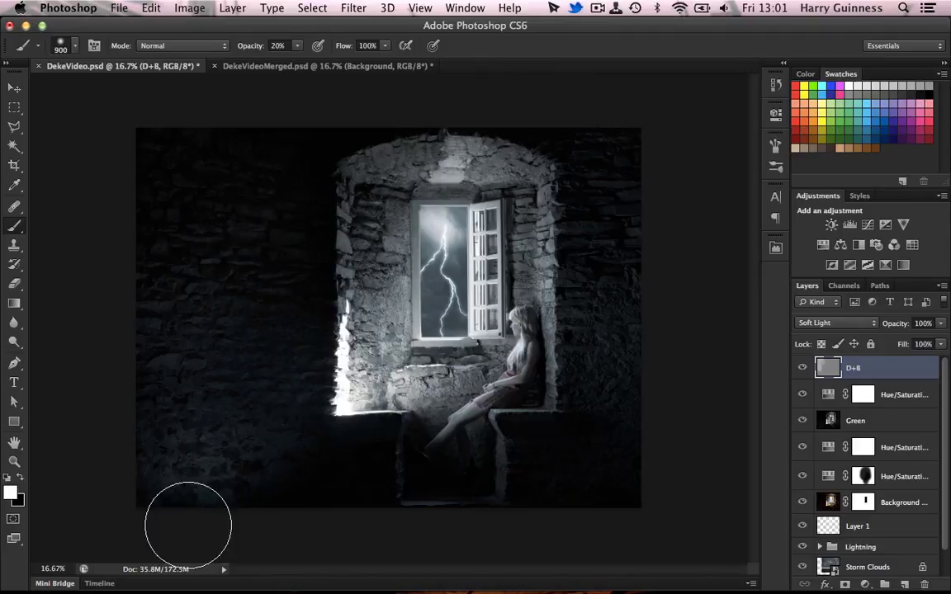
{"action": "key", "text": "x"}
{"action": "mouse_move", "coordinate": [263, 472]}
{"action": "left_mouse_down"}
{"action": "mouse_move", "coordinate": [185, 478]}
{"action": "mouse_move", "coordinate": [258, 479]}
{"action": "mouse_move", "coordinate": [160, 455]}
{"action": "left_mouse_up"}
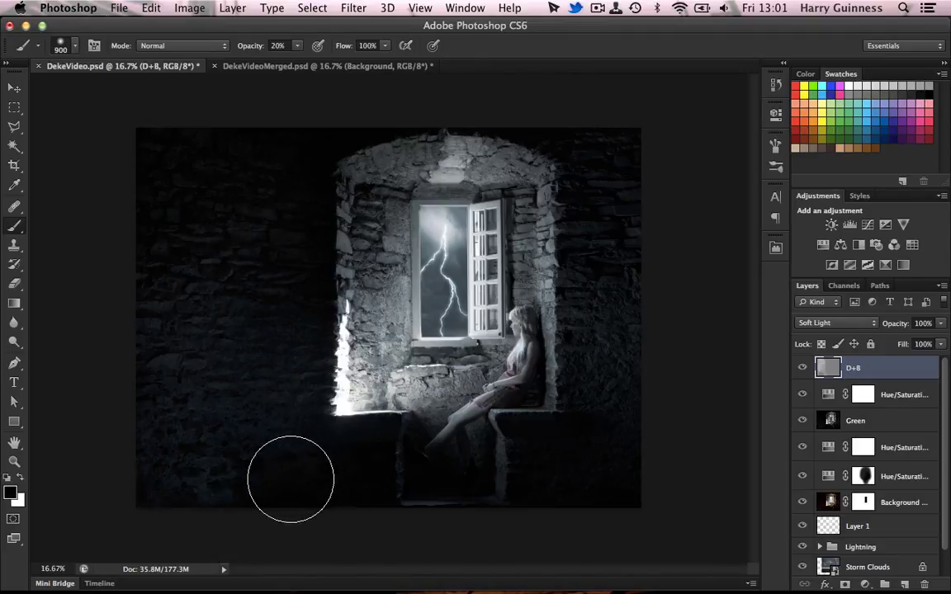
Lighten the upper-left wall, top and bottom edges, window arch and the woman's legs.
{"action": "key", "text": "x"}
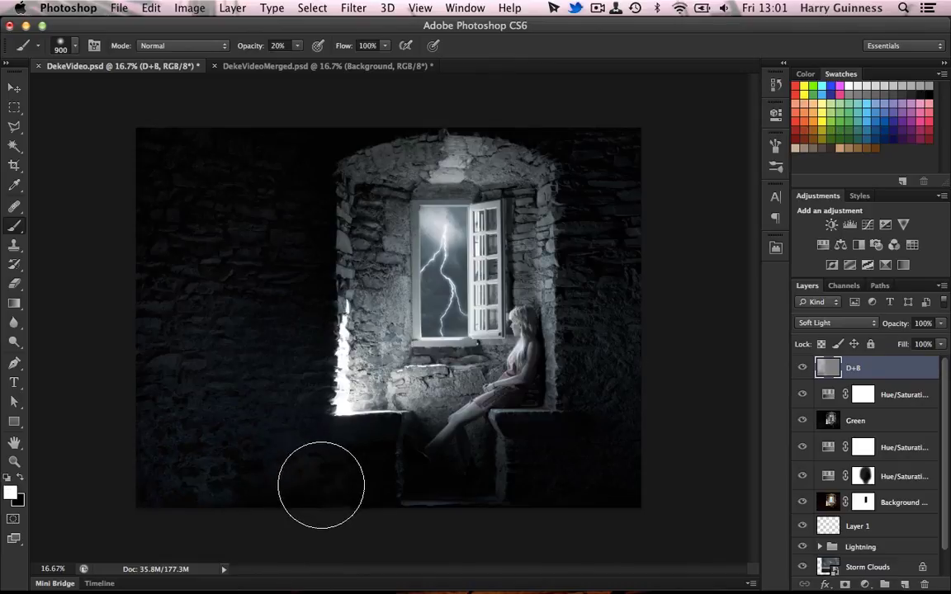
{"action": "left_click_drag", "start_coordinate": [246, 227], "coordinate": [279, 148]}
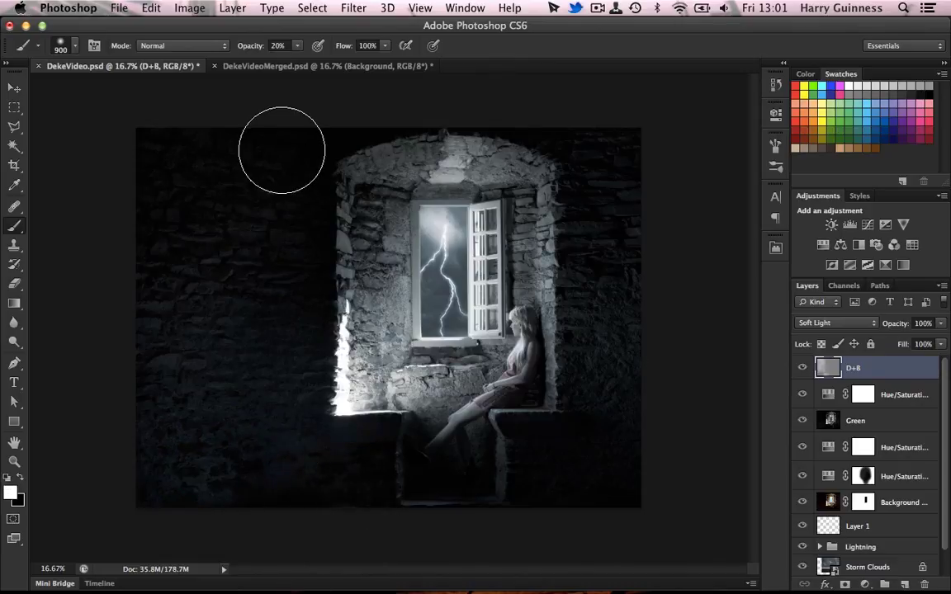
{"action": "mouse_move", "coordinate": [367, 112]}
{"action": "left_mouse_down"}
{"action": "mouse_move", "coordinate": [267, 131]}
{"action": "mouse_move", "coordinate": [387, 111]}
{"action": "left_mouse_up"}
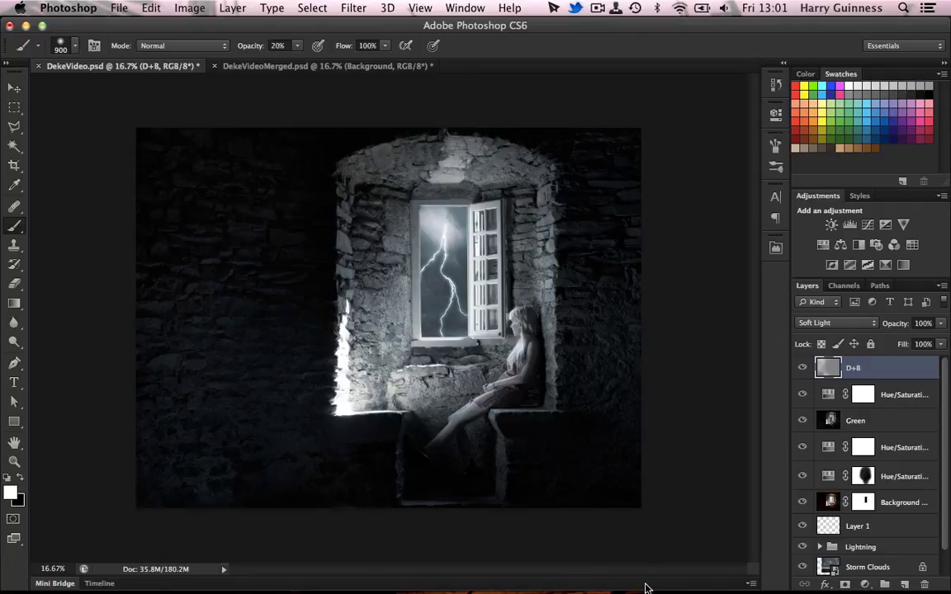
{"action": "mouse_move", "coordinate": [619, 479]}
{"action": "left_mouse_down"}
{"action": "mouse_move", "coordinate": [573, 476]}
{"action": "mouse_move", "coordinate": [586, 488]}
{"action": "mouse_move", "coordinate": [543, 501]}
{"action": "mouse_move", "coordinate": [584, 498]}
{"action": "mouse_move", "coordinate": [214, 474]}
{"action": "mouse_move", "coordinate": [278, 495]}
{"action": "left_mouse_up"}
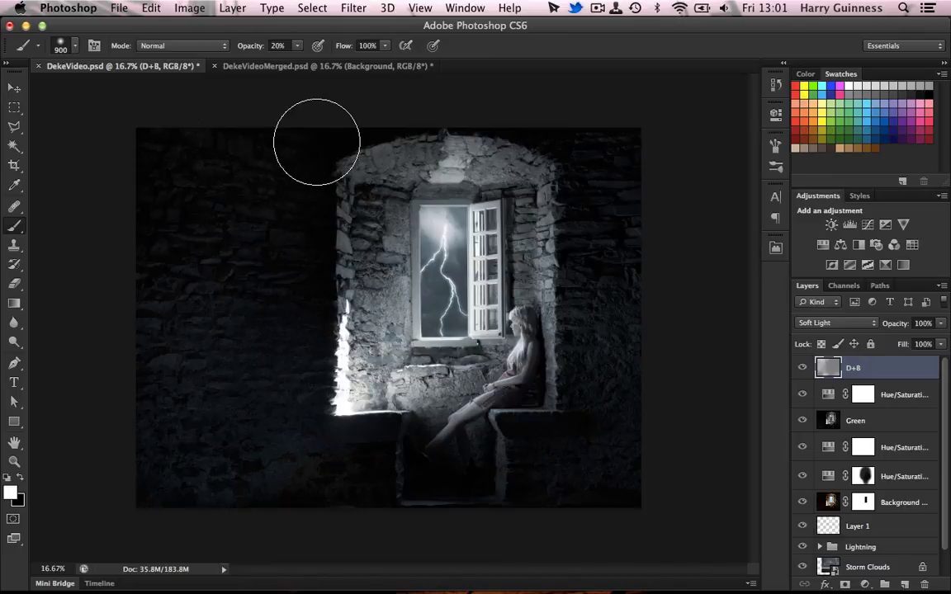
{"action": "mouse_move", "coordinate": [421, 137]}
{"action": "left_mouse_down"}
{"action": "mouse_move", "coordinate": [585, 120]}
{"action": "mouse_move", "coordinate": [531, 116]}
{"action": "left_mouse_up"}
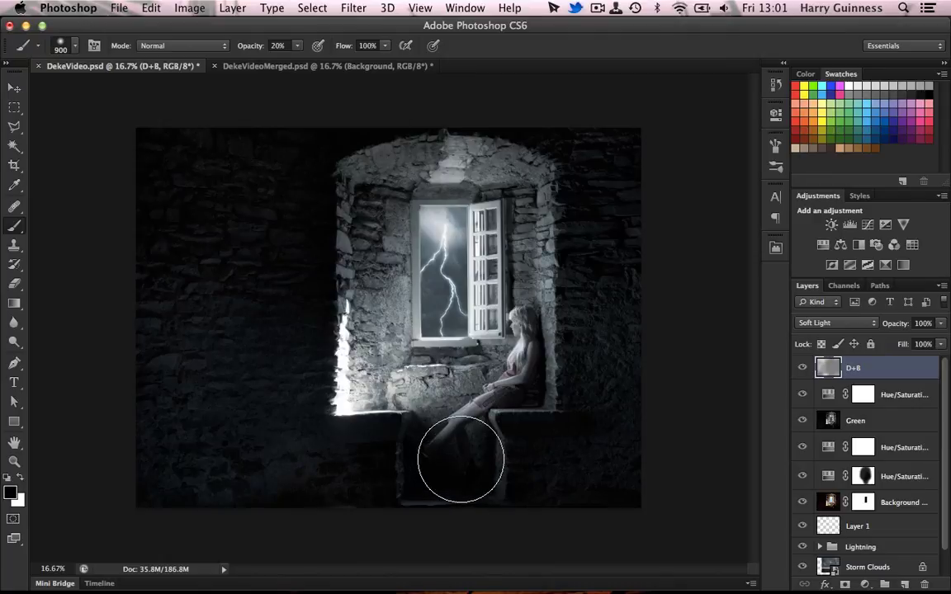
{"action": "mouse_move", "coordinate": [453, 460]}
{"action": "left_mouse_down"}
{"action": "mouse_move", "coordinate": [452, 416]}
{"action": "mouse_move", "coordinate": [451, 483]}
{"action": "mouse_move", "coordinate": [445, 402]}
{"action": "mouse_move", "coordinate": [501, 390]}
{"action": "mouse_move", "coordinate": [506, 281]}
{"action": "mouse_move", "coordinate": [505, 299]}
{"action": "mouse_move", "coordinate": [487, 219]}
{"action": "mouse_move", "coordinate": [445, 186]}
{"action": "mouse_move", "coordinate": [408, 212]}
{"action": "mouse_move", "coordinate": [380, 316]}
{"action": "mouse_move", "coordinate": [375, 275]}
{"action": "mouse_move", "coordinate": [391, 394]}
{"action": "mouse_move", "coordinate": [473, 385]}
{"action": "mouse_move", "coordinate": [453, 441]}
{"action": "mouse_move", "coordinate": [526, 312]}
{"action": "mouse_move", "coordinate": [519, 303]}
{"action": "mouse_move", "coordinate": [517, 344]}
{"action": "mouse_move", "coordinate": [507, 293]}
{"action": "mouse_move", "coordinate": [518, 379]}
{"action": "mouse_move", "coordinate": [465, 381]}
{"action": "mouse_move", "coordinate": [457, 397]}
{"action": "mouse_move", "coordinate": [381, 344]}
{"action": "mouse_move", "coordinate": [369, 213]}
{"action": "mouse_move", "coordinate": [396, 181]}
{"action": "mouse_move", "coordinate": [473, 179]}
{"action": "mouse_move", "coordinate": [501, 194]}
{"action": "mouse_move", "coordinate": [497, 340]}
{"action": "mouse_move", "coordinate": [439, 431]}
{"action": "mouse_move", "coordinate": [465, 378]}
{"action": "mouse_move", "coordinate": [449, 381]}
{"action": "mouse_move", "coordinate": [447, 446]}
{"action": "mouse_move", "coordinate": [444, 432]}
{"action": "mouse_move", "coordinate": [496, 371]}
{"action": "mouse_move", "coordinate": [501, 335]}
{"action": "mouse_move", "coordinate": [513, 383]}
{"action": "mouse_move", "coordinate": [493, 385]}
{"action": "mouse_move", "coordinate": [465, 418]}
{"action": "mouse_move", "coordinate": [455, 456]}
{"action": "mouse_move", "coordinate": [440, 250]}
{"action": "left_mouse_up"}
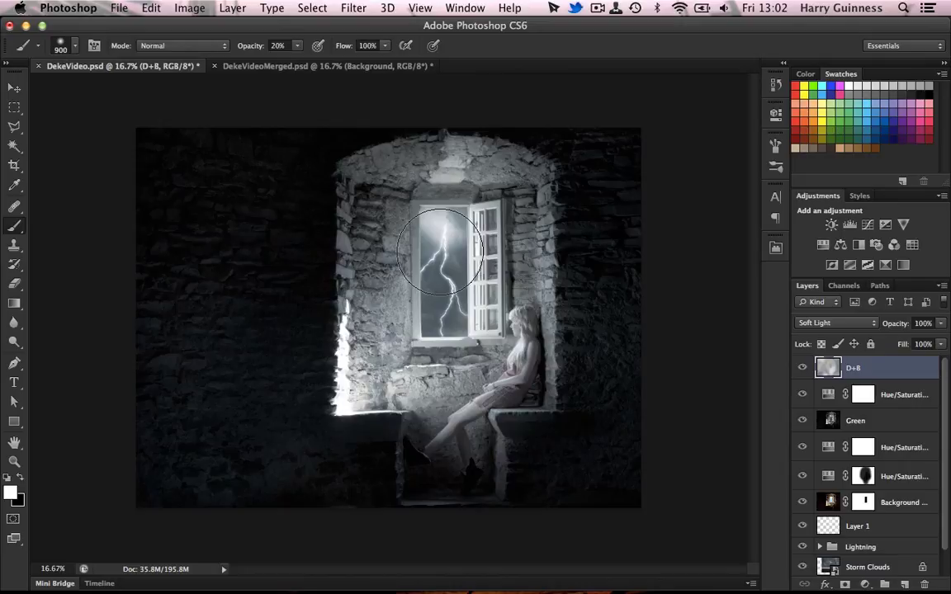
{"action": "scroll", "coordinate": [889, 472], "scroll_direction": "down", "scroll_amount": 1}
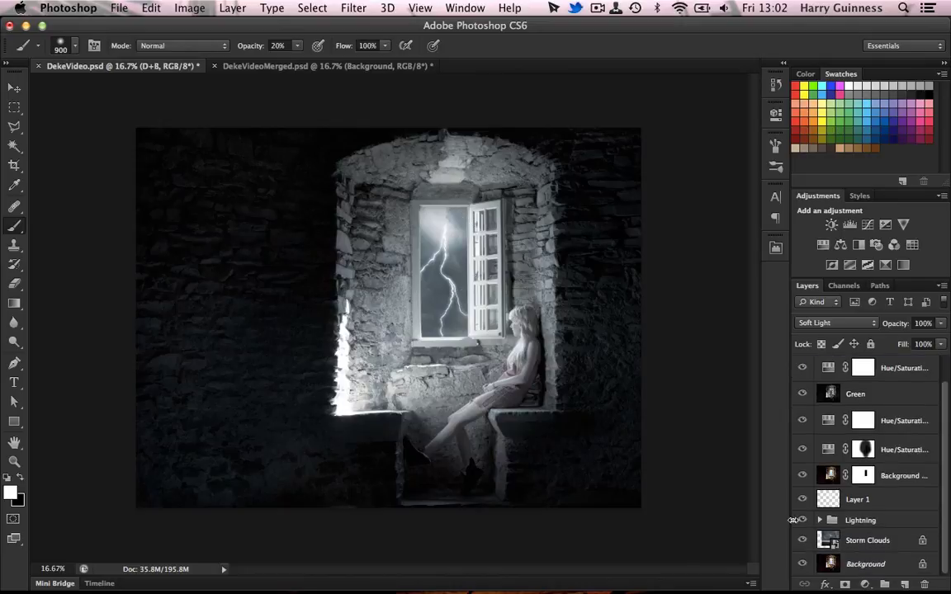
{"action": "left_click", "coordinate": [806, 565], "text": "alt"}
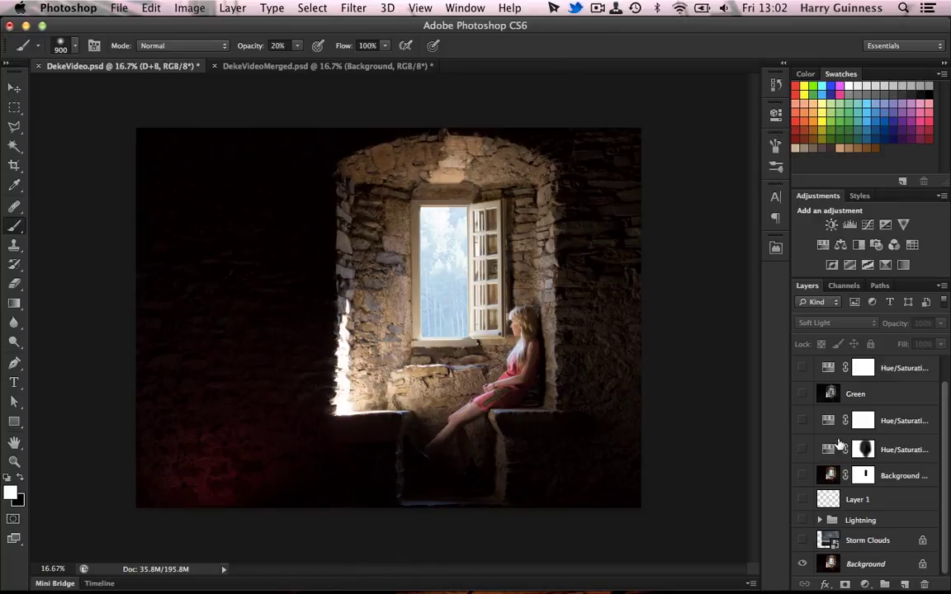
{"action": "left_click", "coordinate": [802, 565], "text": "alt"}
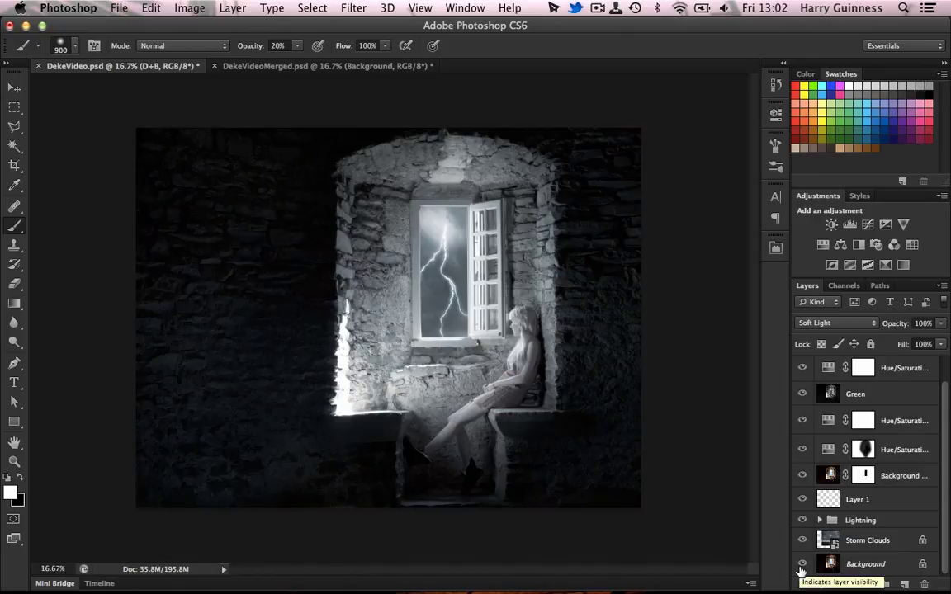